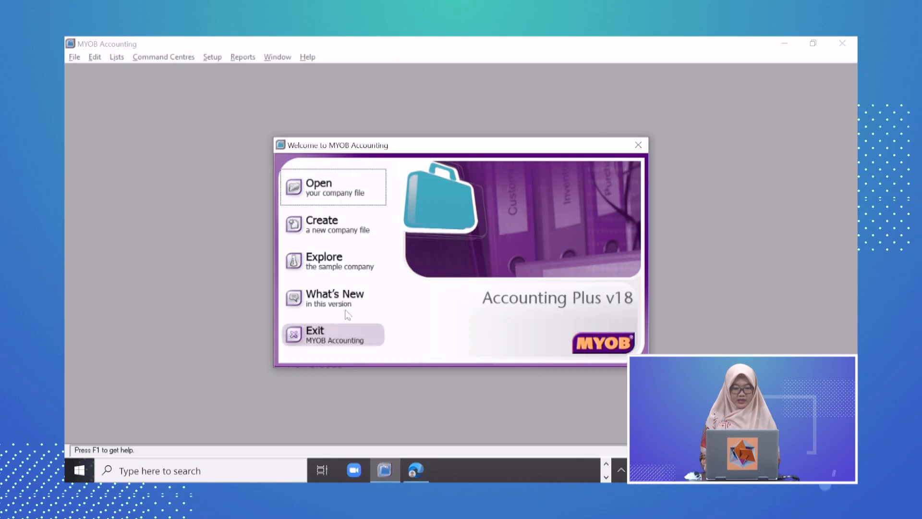
# Open the company file PT KHARISMA DIGITAL.myo and sign on as Administrator.
pyautogui.click(338, 188)
pyautogui.click(342, 194)
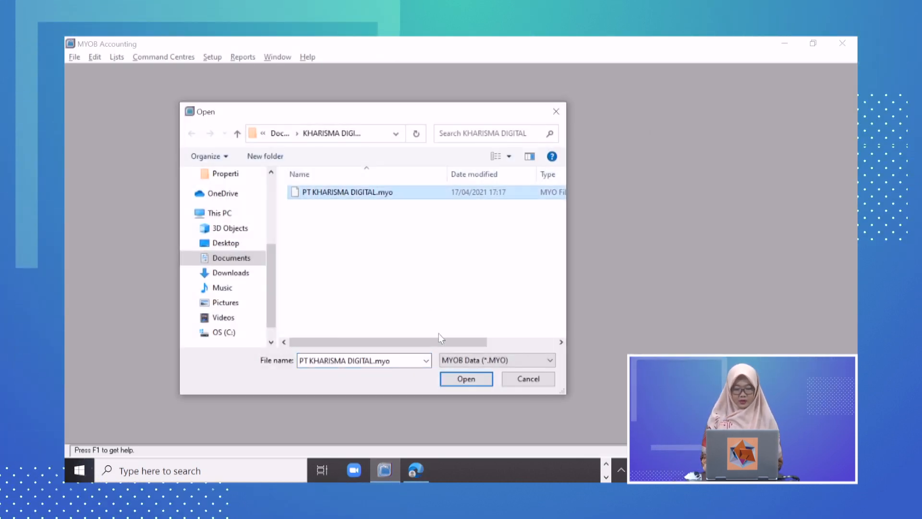
pyautogui.click(460, 379)
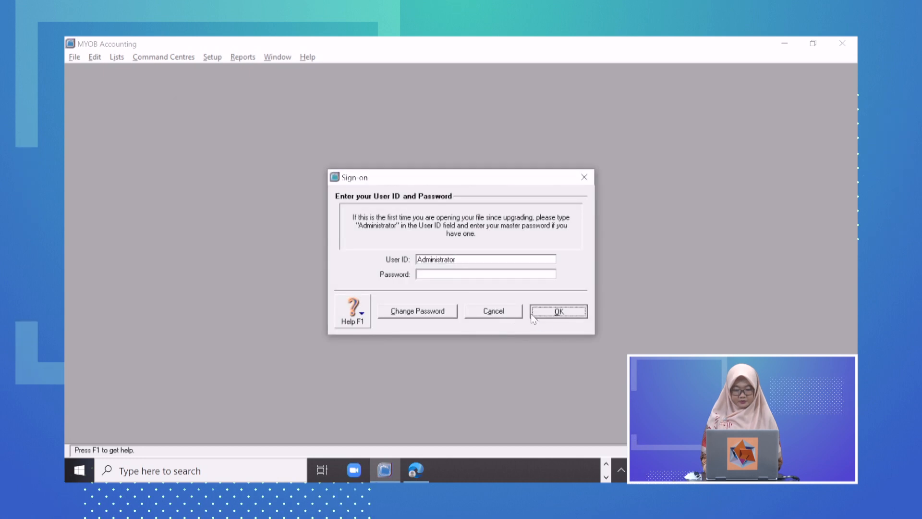
pyautogui.click(533, 314)
pyautogui.click(486, 346)
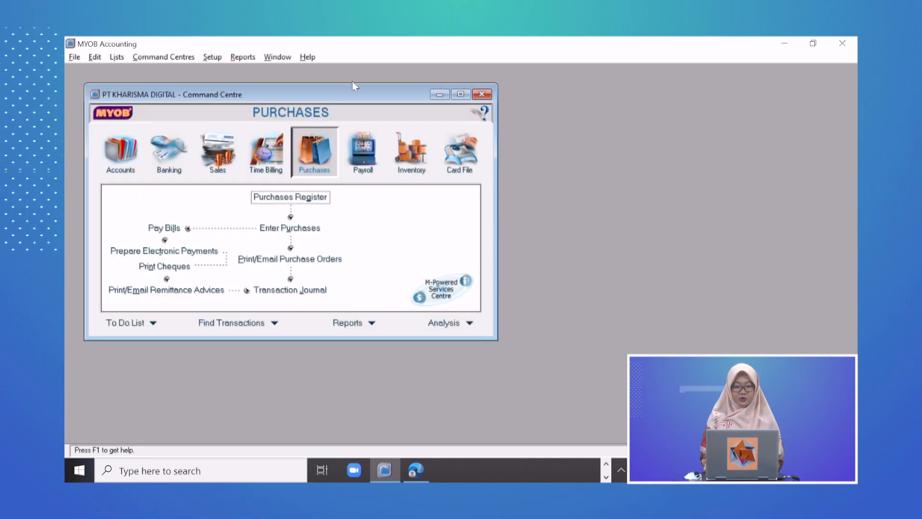
# Start a new sales invoice from the Sales command centre.
pyautogui.moveTo(358, 99); pyautogui.dragTo(485, 105)
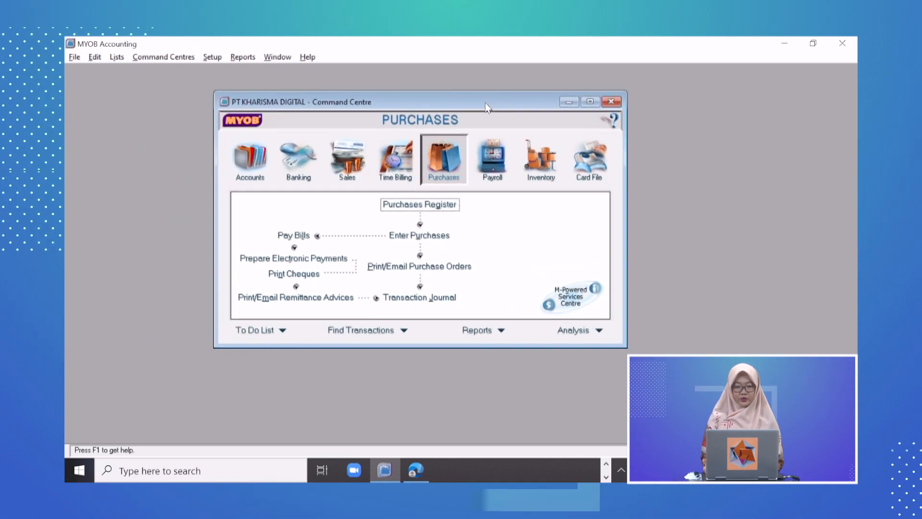
pyautogui.click(334, 151)
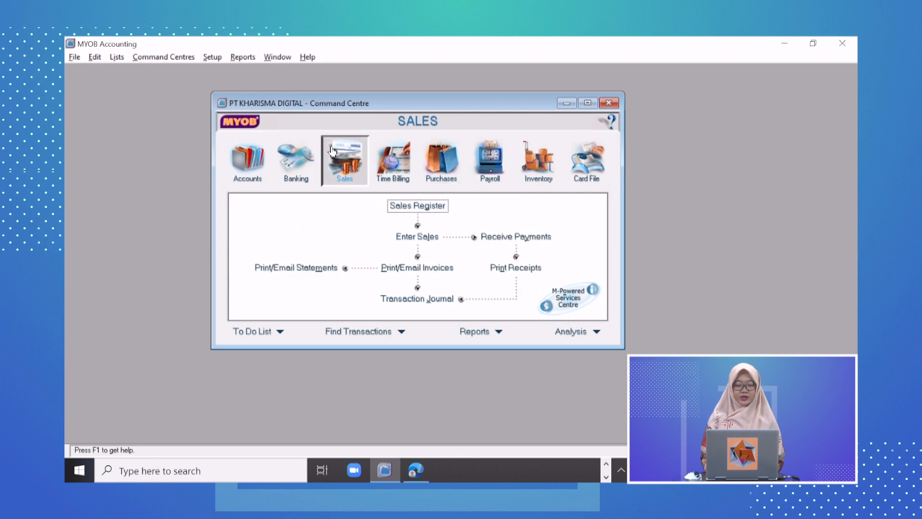
pyautogui.click(417, 238)
pyautogui.moveTo(483, 132); pyautogui.dragTo(442, 108)
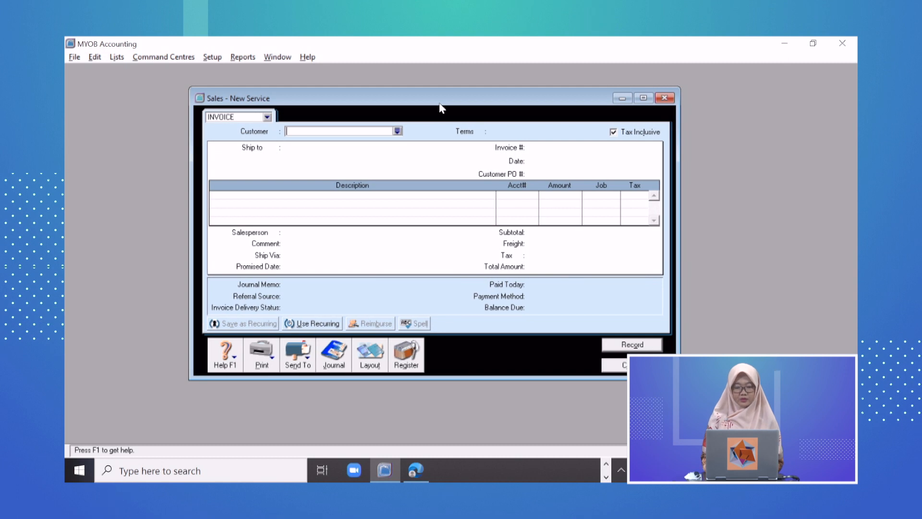
# Create a new customer card named PANORAMA PHOTO and assign its card ID, checking the customer's details in the source invoice PDF.
pyautogui.click(398, 131)
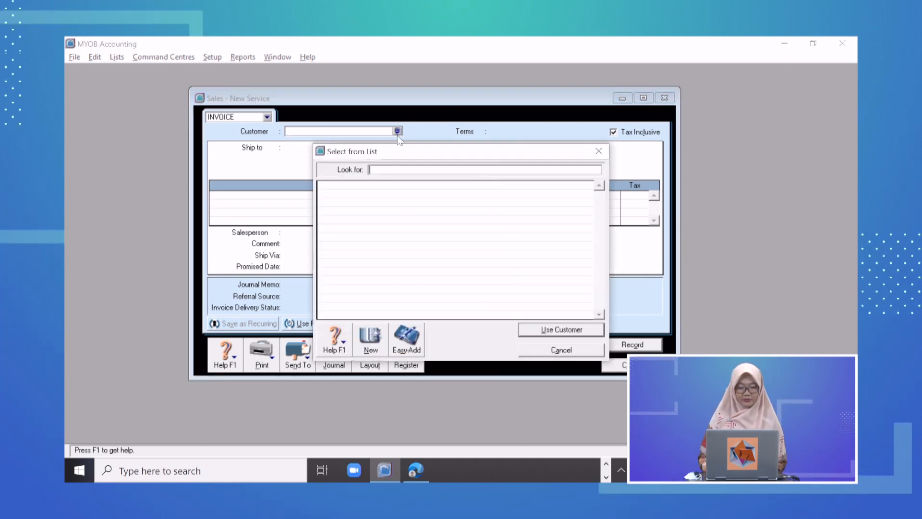
pyautogui.click(413, 470)
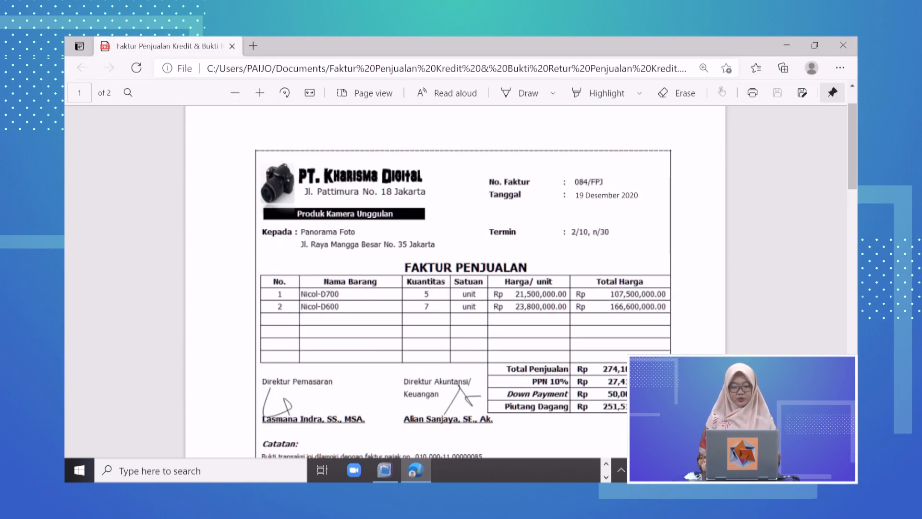
pyautogui.click(393, 462)
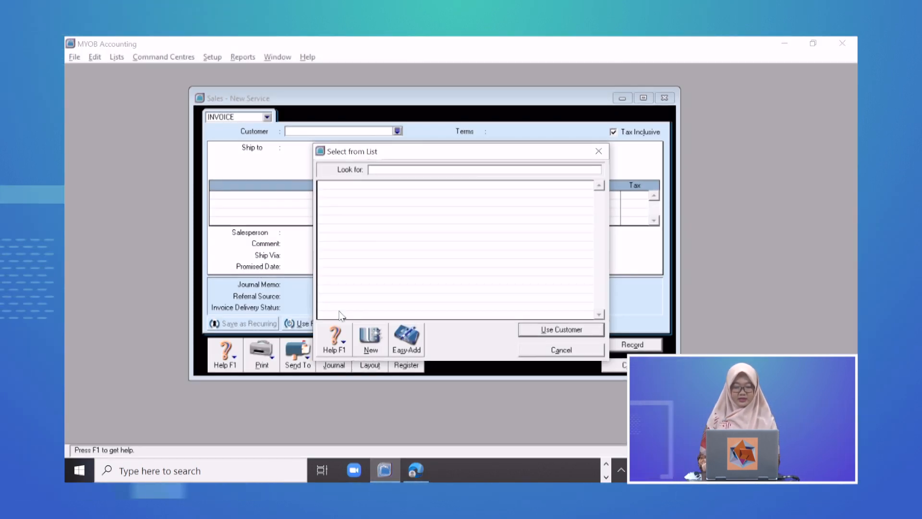
pyautogui.click(378, 341)
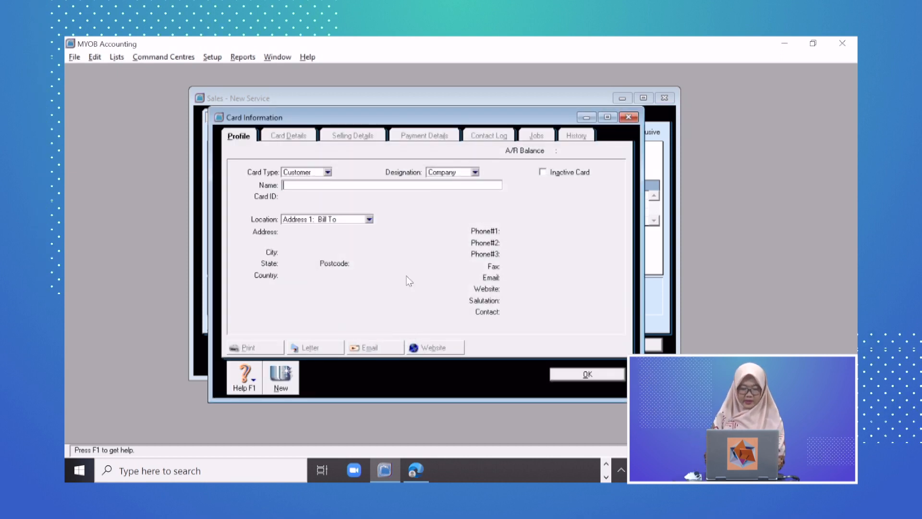
pyautogui.write('PANORAMA PHOTO')
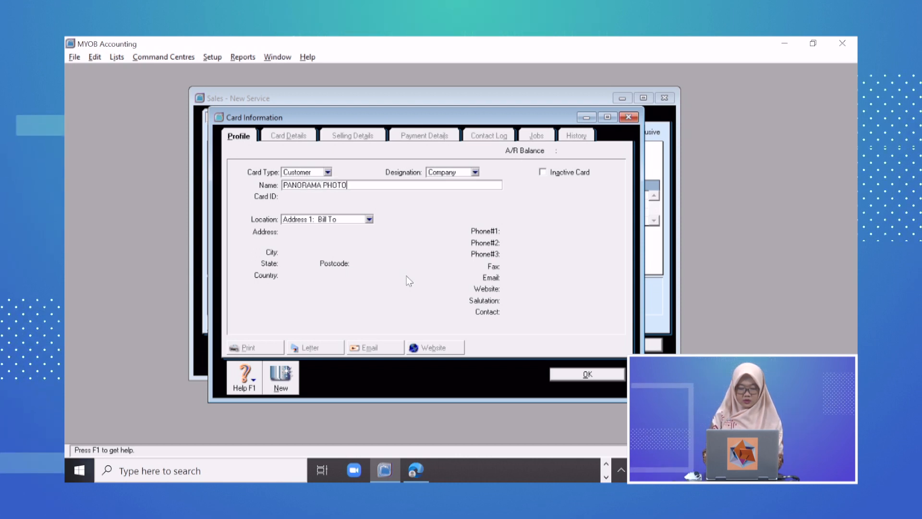
pyautogui.press('Tab')
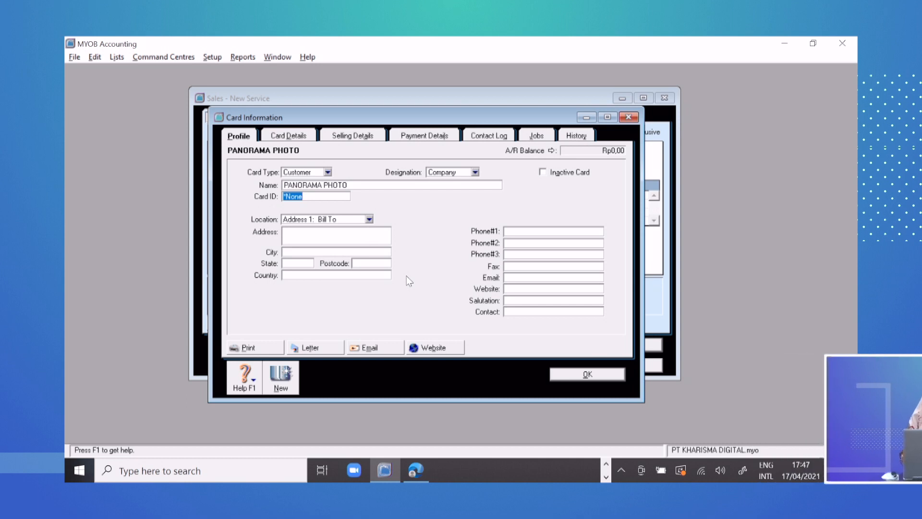
pyautogui.write('C0')
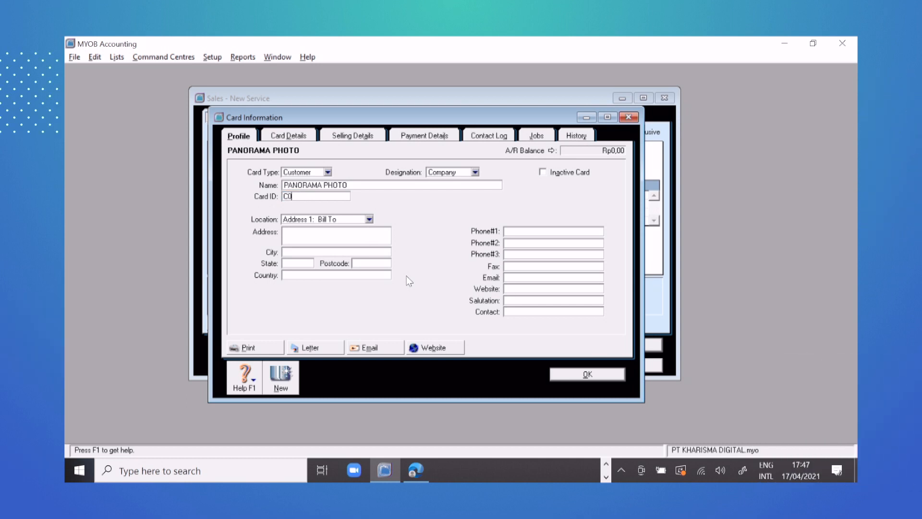
pyautogui.write('1')
pyautogui.press('Tab')
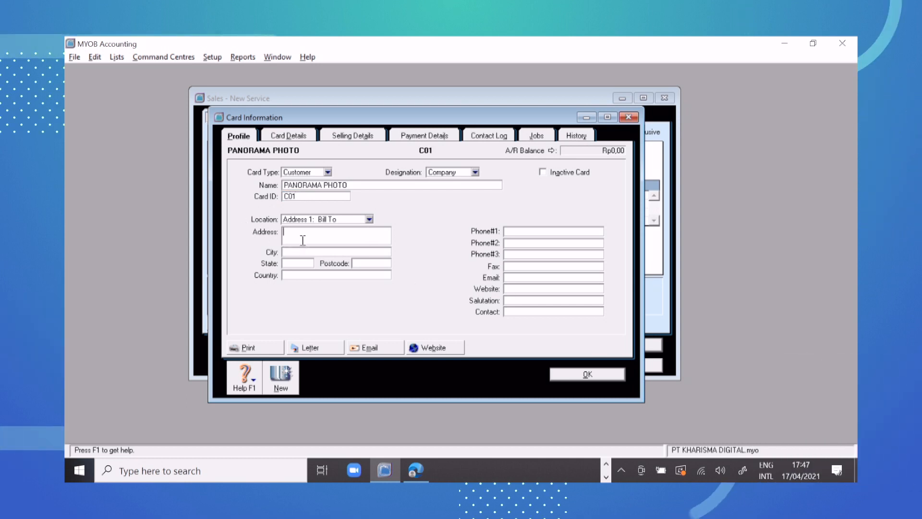
# Enter the customer's postal address from the source invoice as the Bill To address and save the card.
pyautogui.click(406, 474)
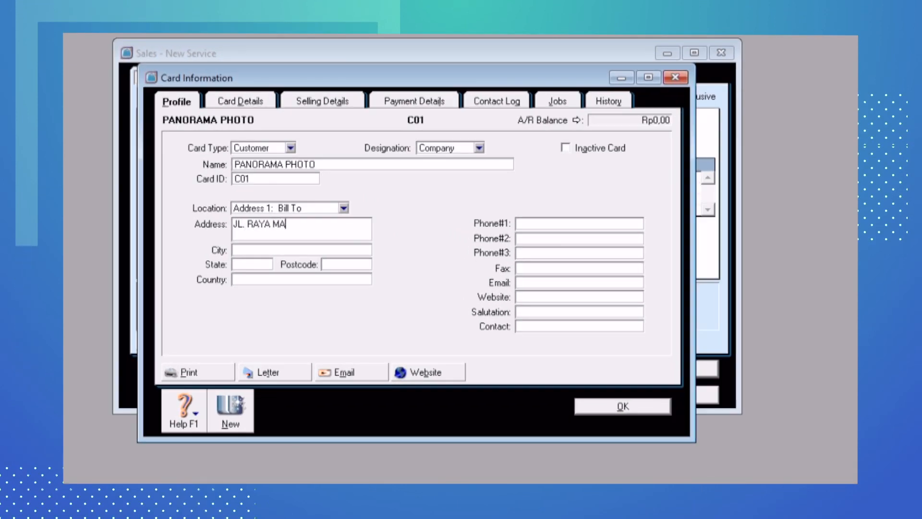
pyautogui.write('B')
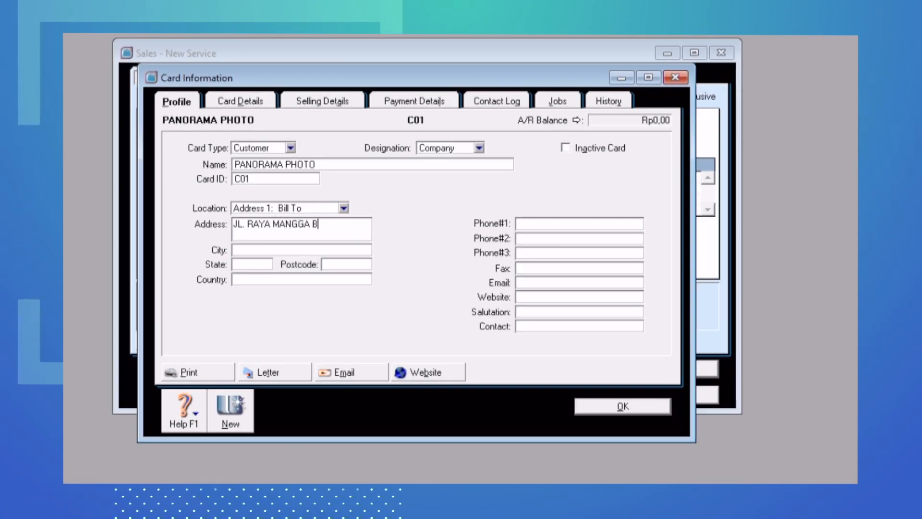
pyautogui.write('ESAR NO 3')
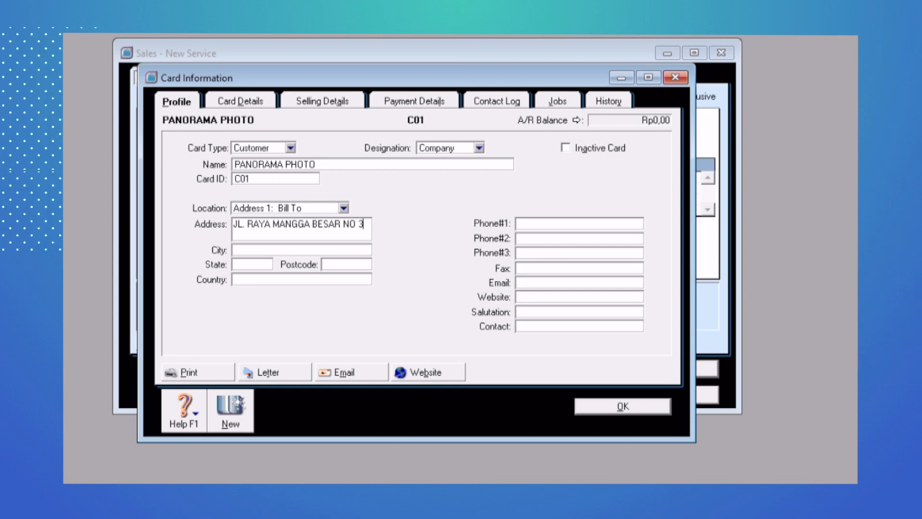
pyautogui.write('5 JAKARTA')
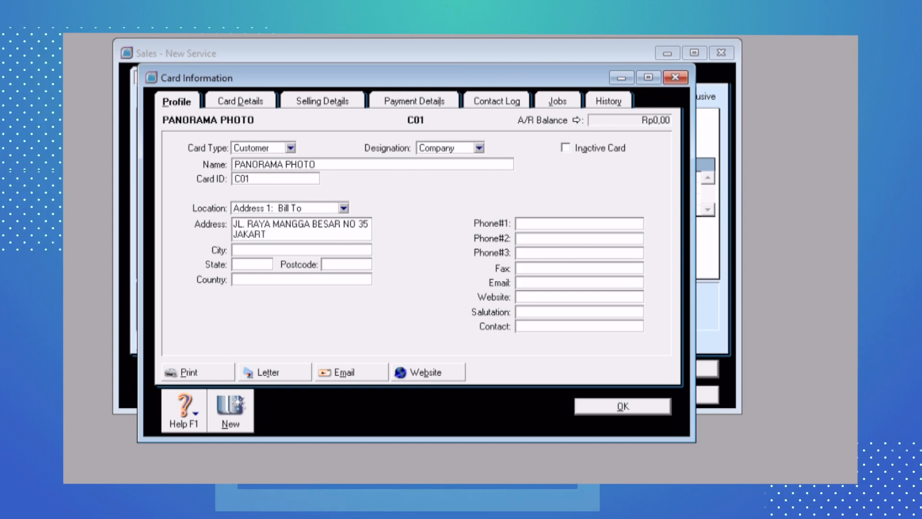
pyautogui.click(644, 407)
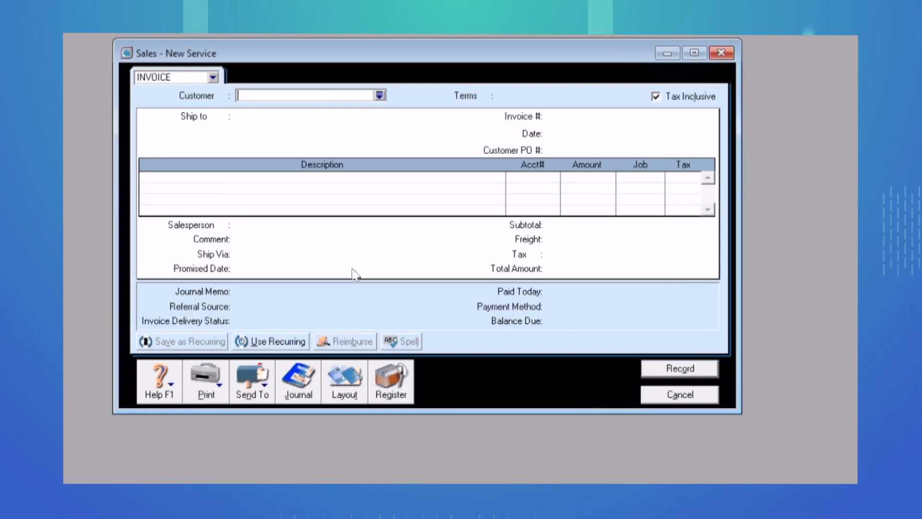
# Choose PANORAMA PHOTO as the invoice customer, check the payment terms against the source invoice, and turn off Tax Inclusive.
pyautogui.click(380, 95)
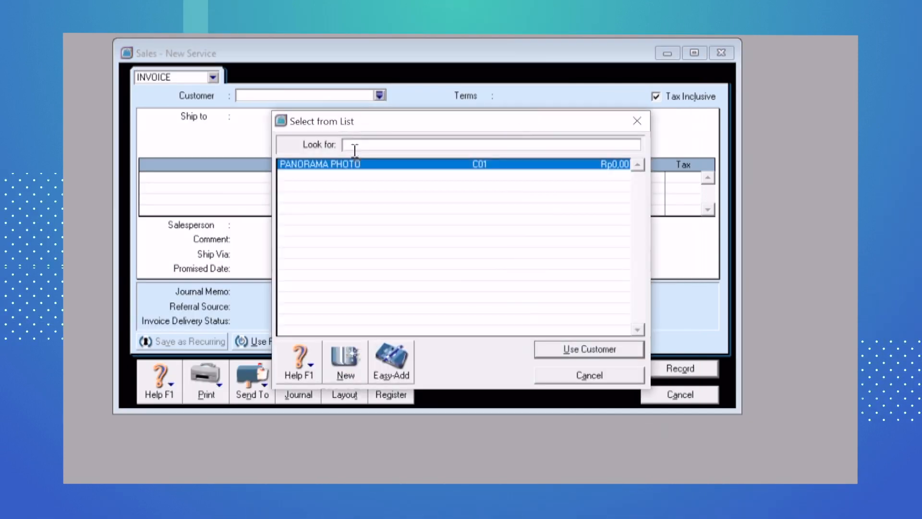
pyautogui.doubleClick(358, 169)
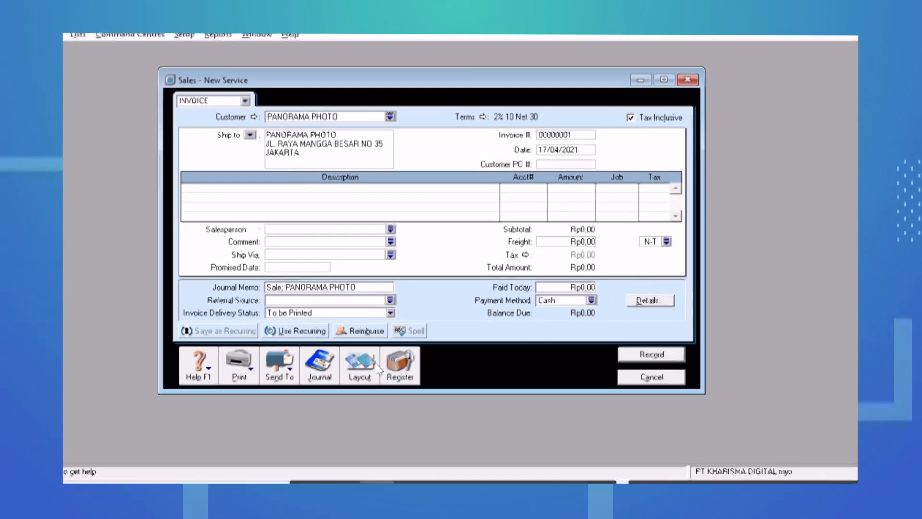
pyautogui.click(411, 478)
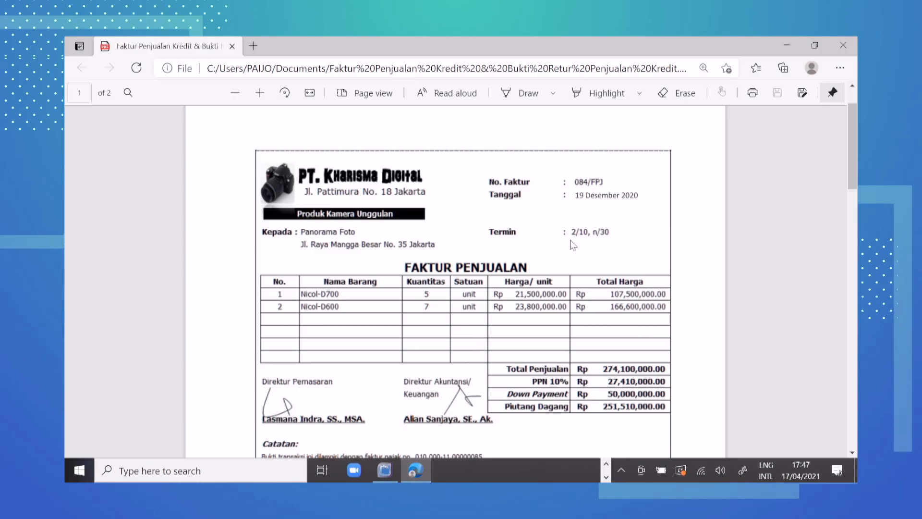
pyautogui.click(391, 465)
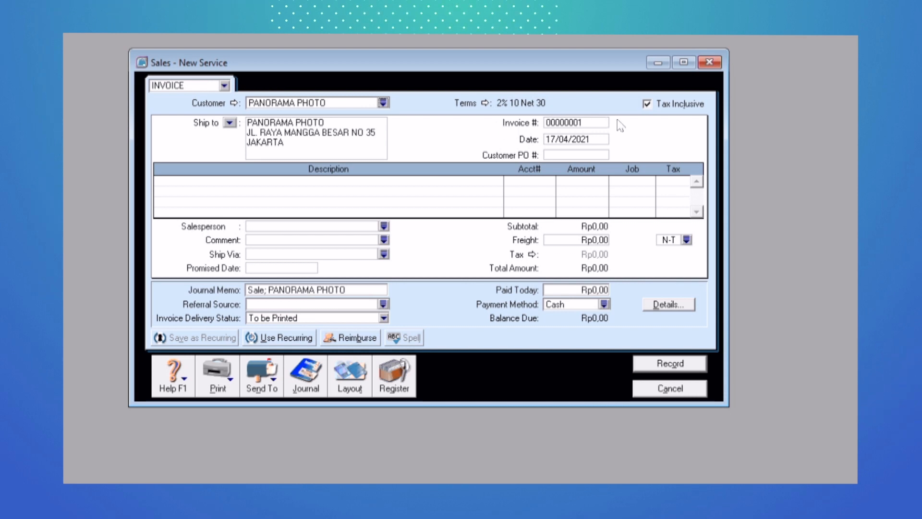
pyautogui.click(648, 107)
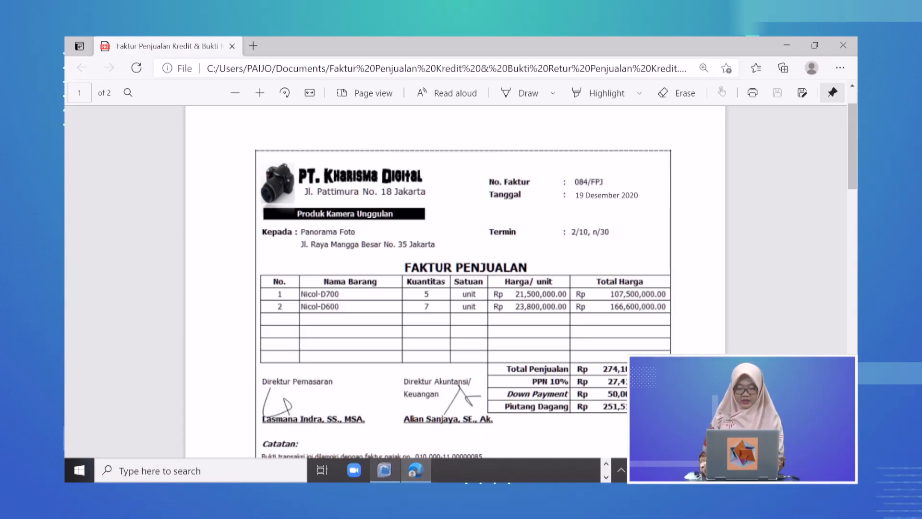
# Set the invoice number to 084/FPJ as given on the source invoice.
pyautogui.click(385, 471)
pyautogui.write('08')
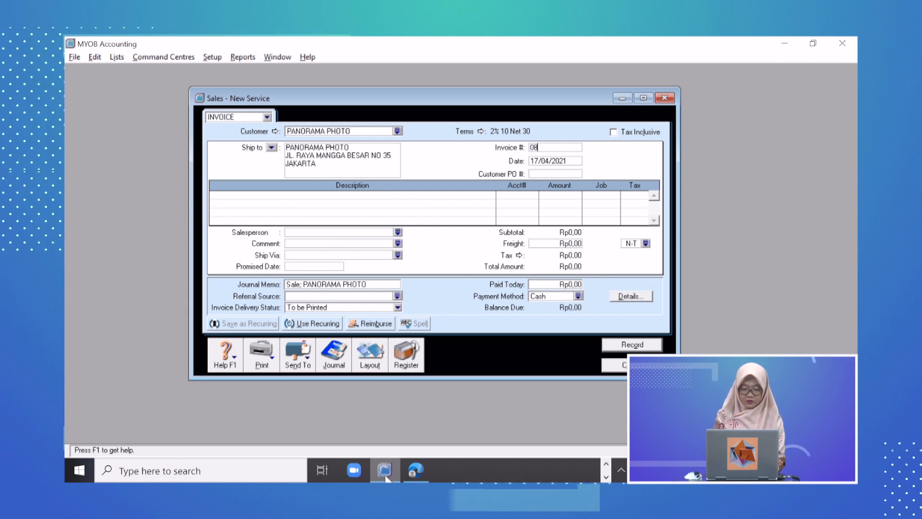
pyautogui.write('4/FPJ')
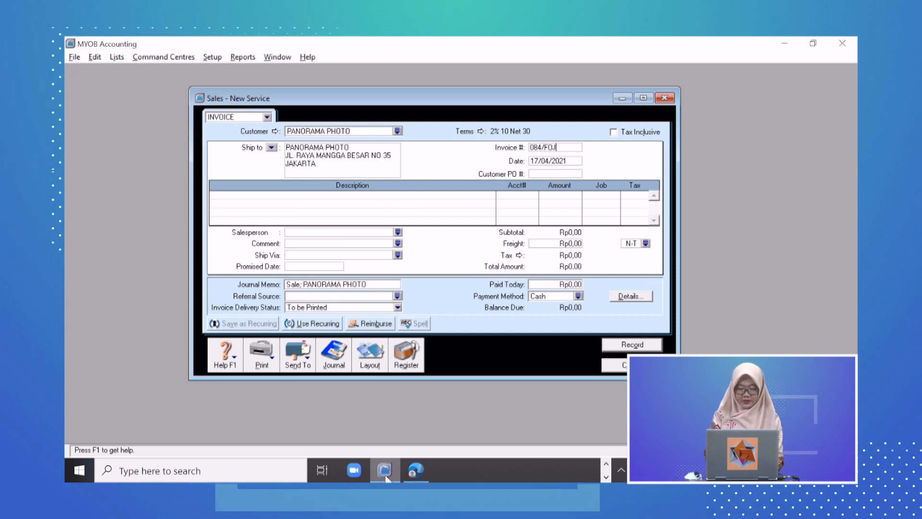
pyautogui.press('Tab')
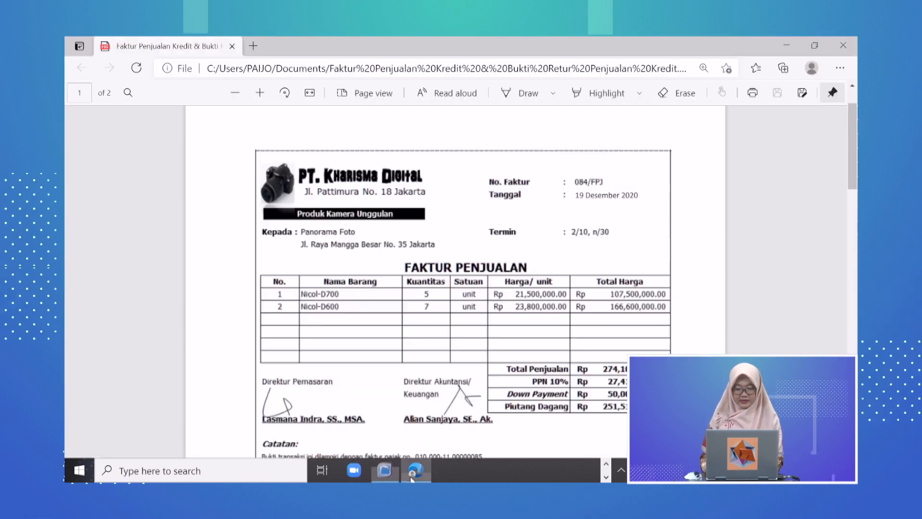
# Check the date on the source invoice and set the sale's date to 19/12/2020.
pyautogui.click(416, 471)
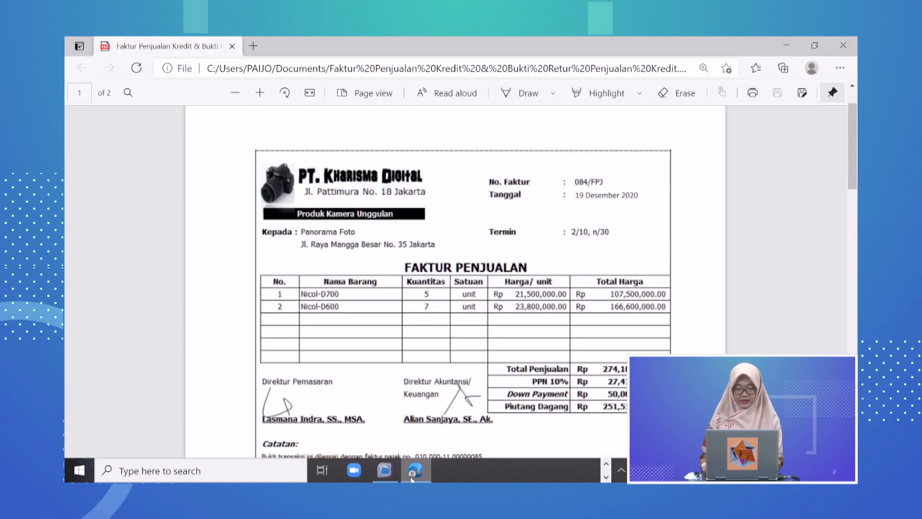
pyautogui.click(387, 471)
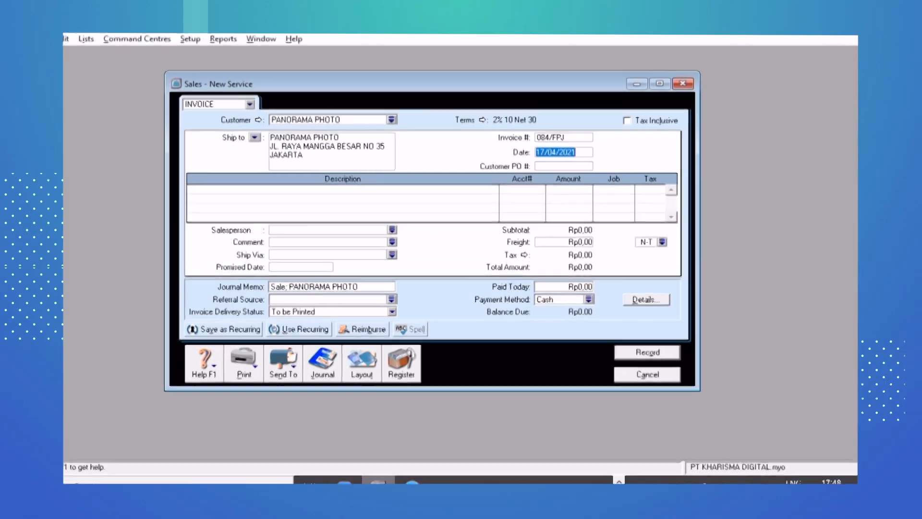
pyautogui.write('1')
pyautogui.write('9.12.')
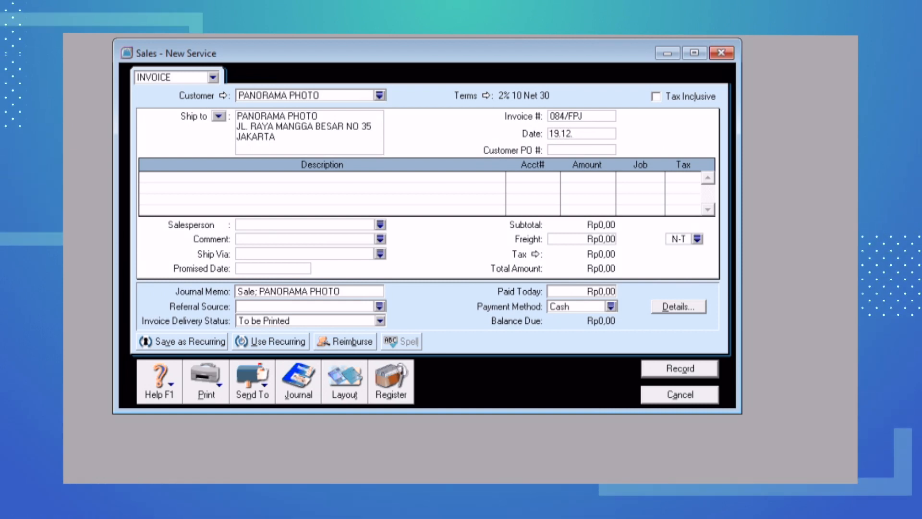
pyautogui.write('20201')
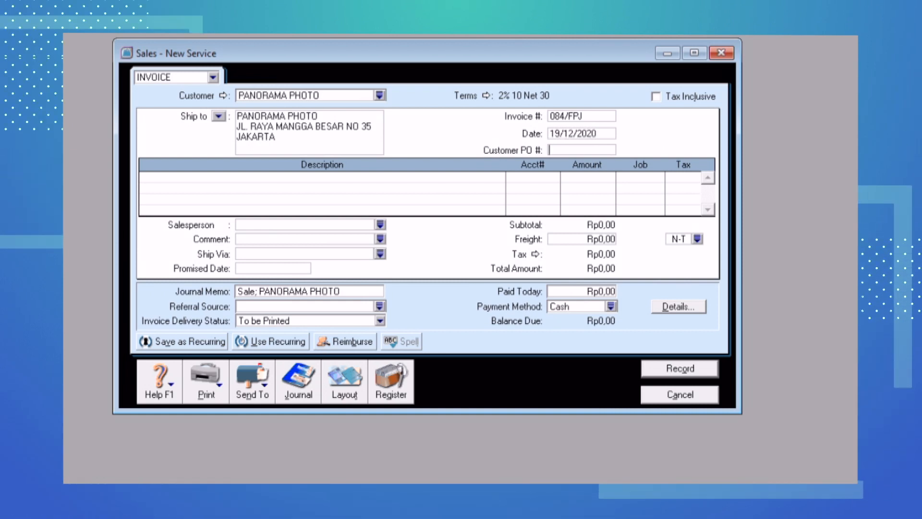
pyautogui.press('Tab')
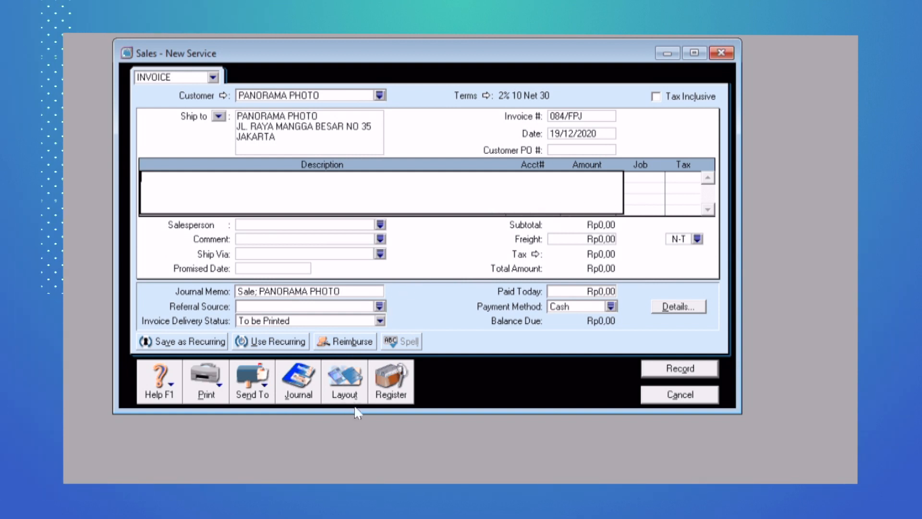
# Switch the invoice to the Item layout and select the Ship quantity of the first line.
pyautogui.click(355, 381)
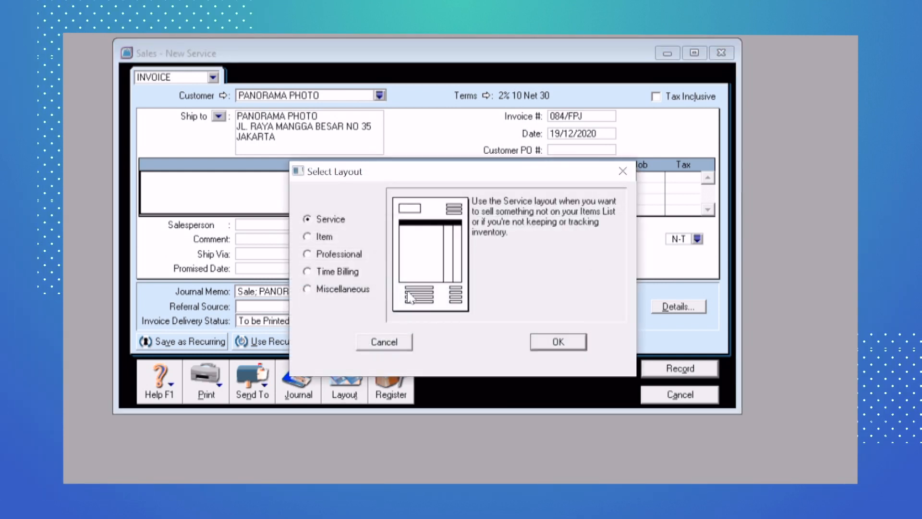
pyautogui.click(322, 240)
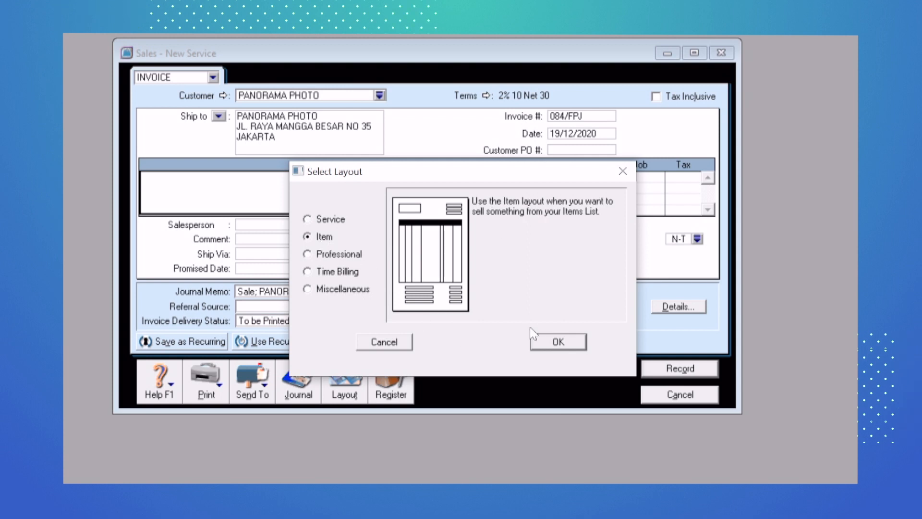
pyautogui.click(550, 342)
pyautogui.click(168, 178)
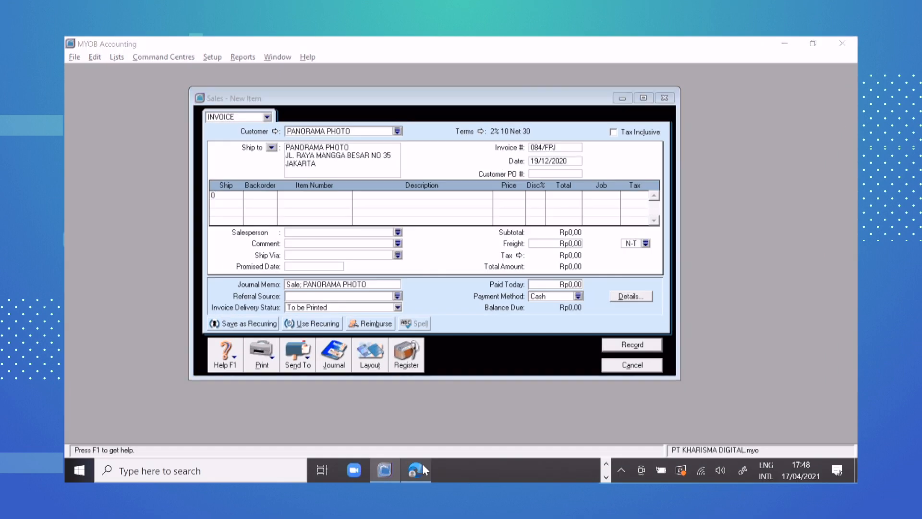
# Check the first item on the source invoice and enter 5 units of item D700 on the first invoice line.
pyautogui.click(421, 464)
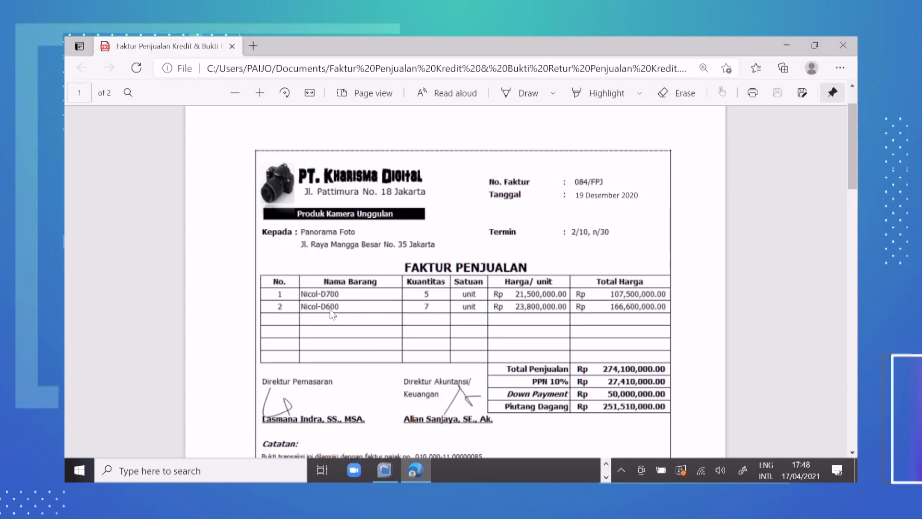
pyautogui.click(385, 469)
pyautogui.write('5')
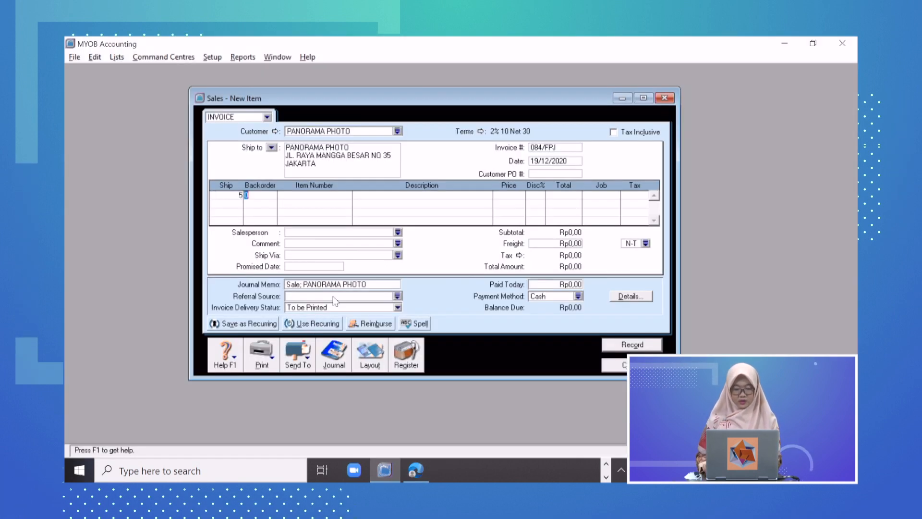
pyautogui.press('Tab')
pyautogui.press('Tab')
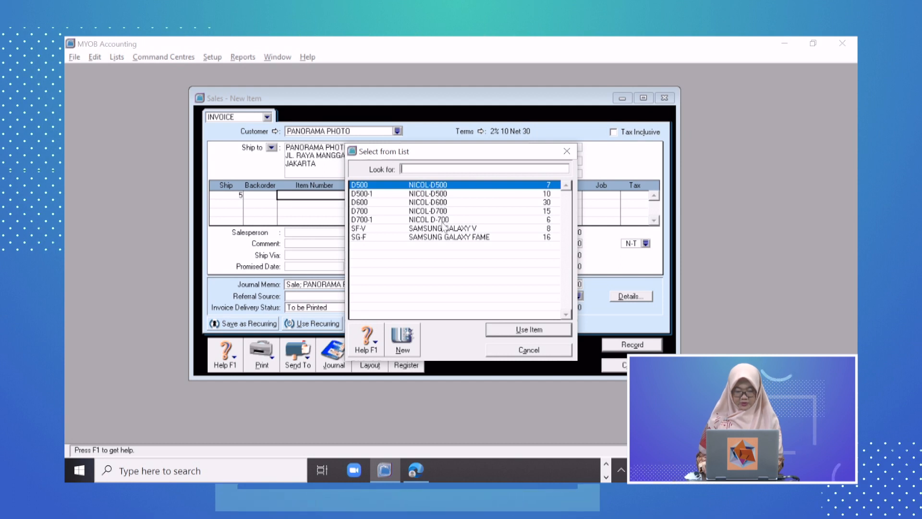
pyautogui.click(460, 212)
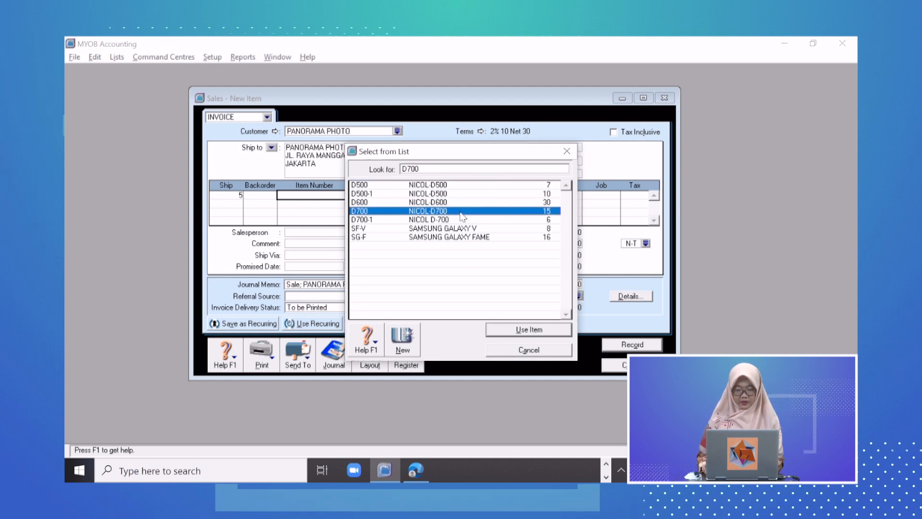
pyautogui.doubleClick(460, 213)
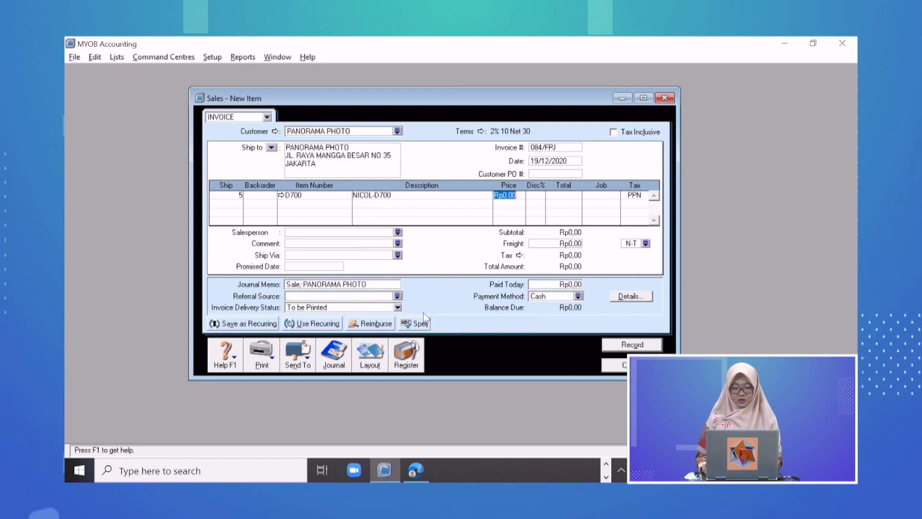
# Look up the D700 unit price on the source invoice and set that line's price to 21,500,000.
pyautogui.click(416, 469)
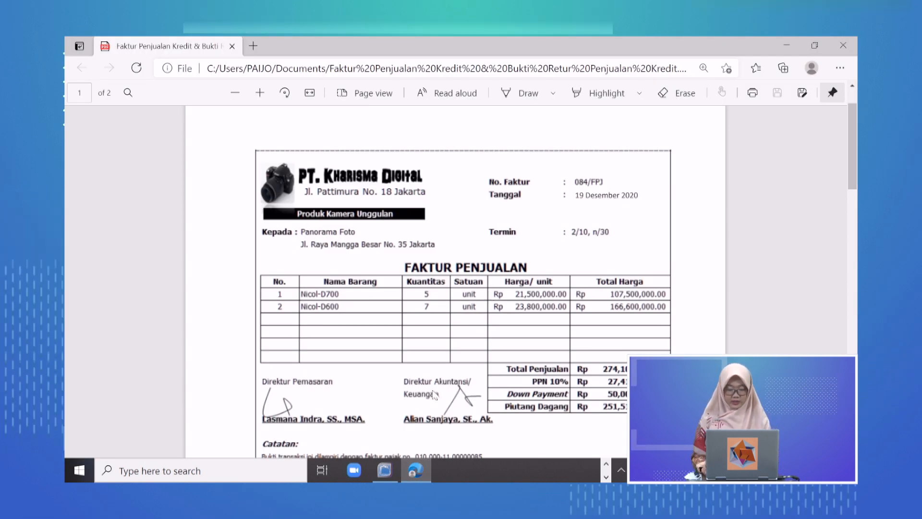
pyautogui.click(385, 470)
pyautogui.write('21500000')
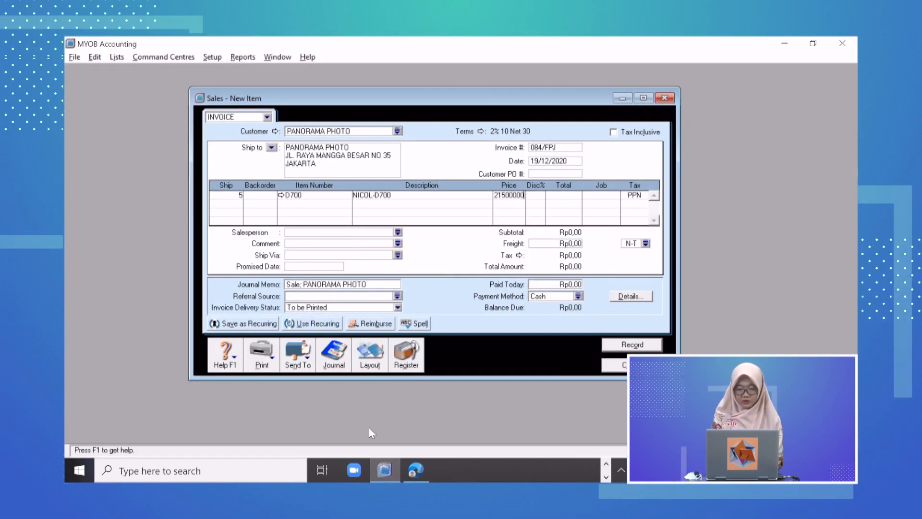
pyautogui.press('Tab')
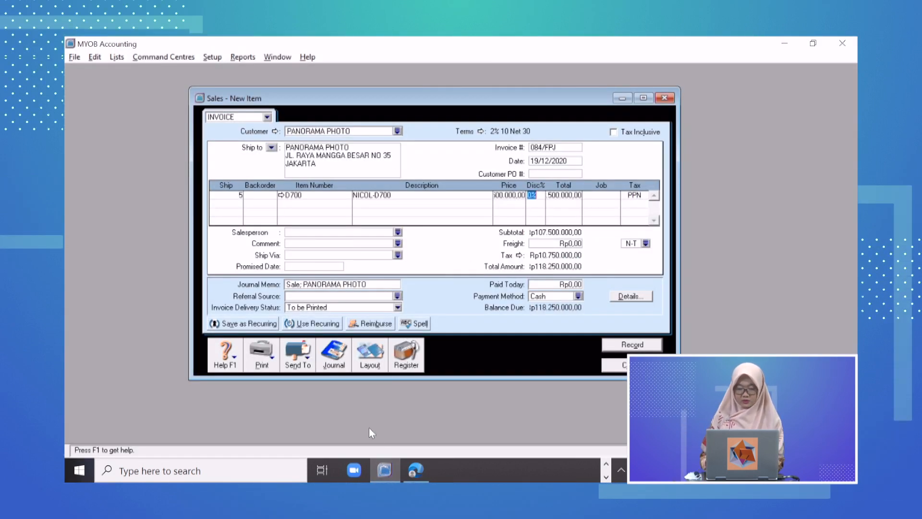
pyautogui.press('Tab')
pyautogui.press('Tab')
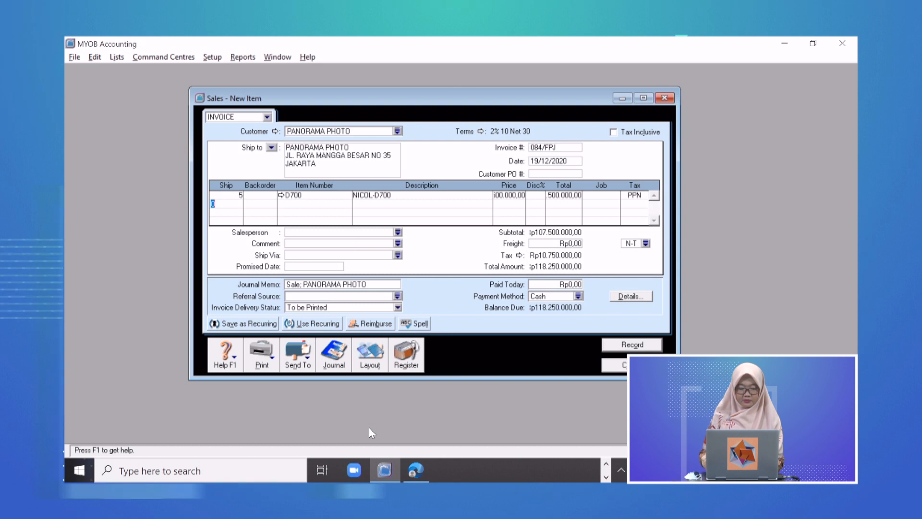
# Add a second invoice line for 7 units of item D600 at a unit price of 23,800,000, as given on the source invoice.
pyautogui.click(406, 470)
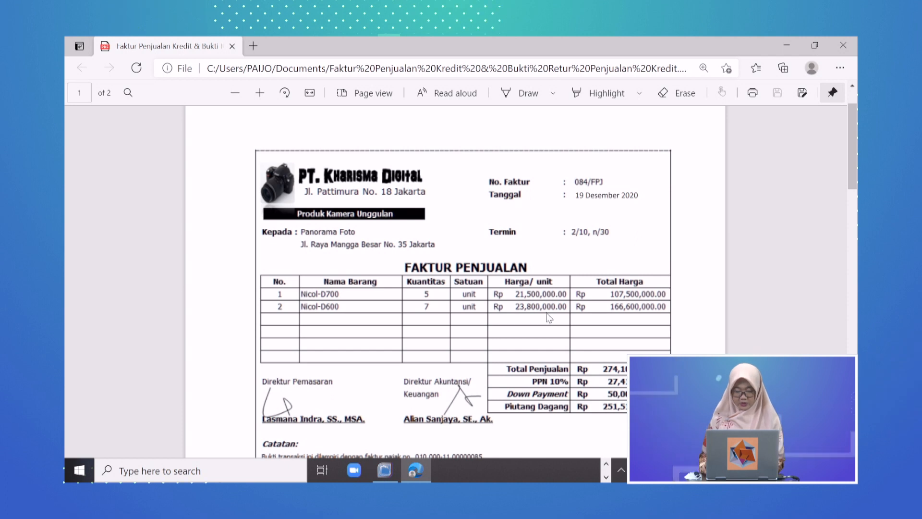
pyautogui.click(414, 471)
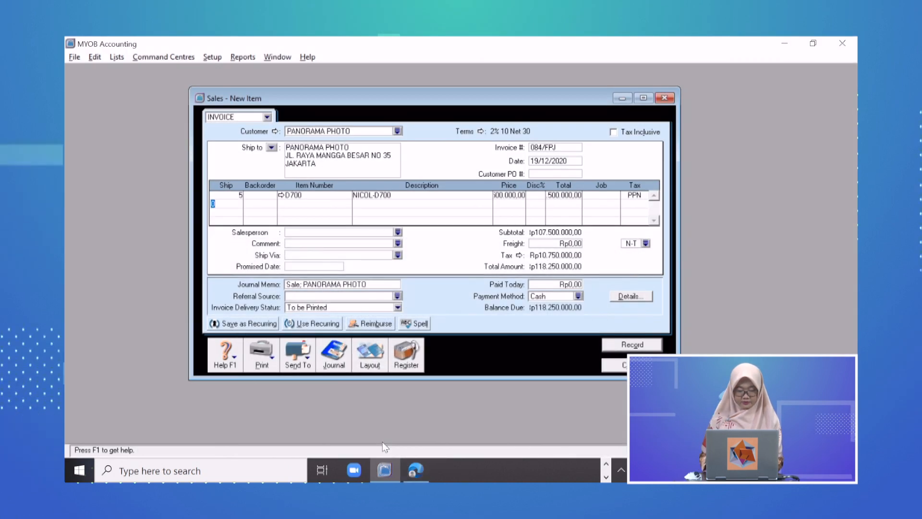
pyautogui.press('Tab')
pyautogui.press('Tab')
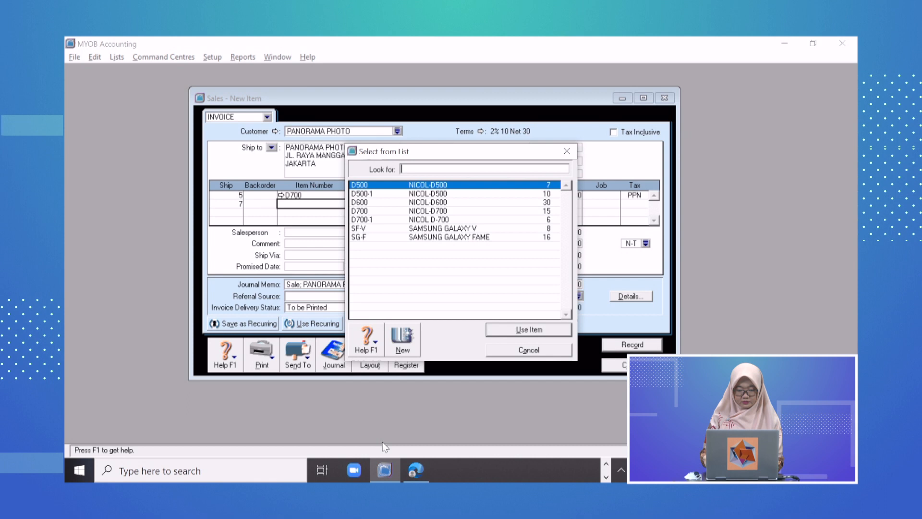
pyautogui.doubleClick(432, 202)
pyautogui.press('Tab')
pyautogui.write('23800')
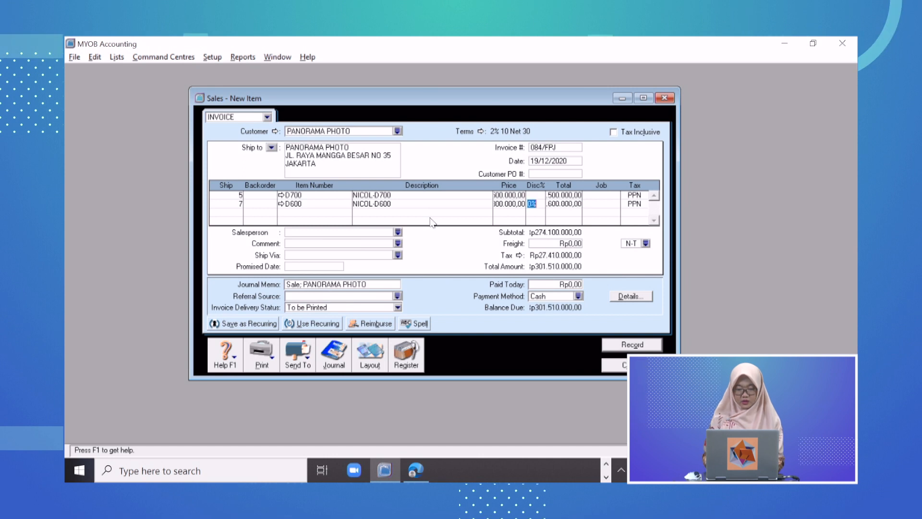
pyautogui.press('Tab')
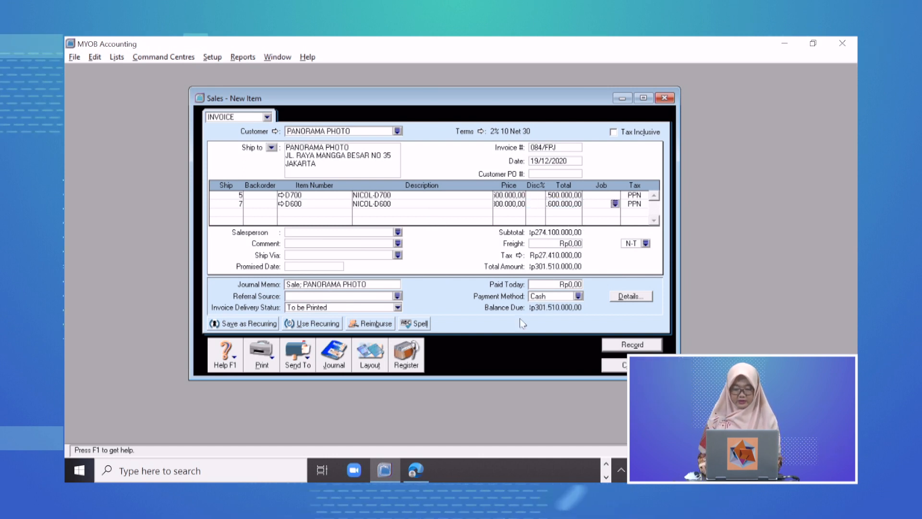
# Set Paid Today to the 50,000,000 down payment and check the invoice amounts against the source invoice.
pyautogui.click(417, 469)
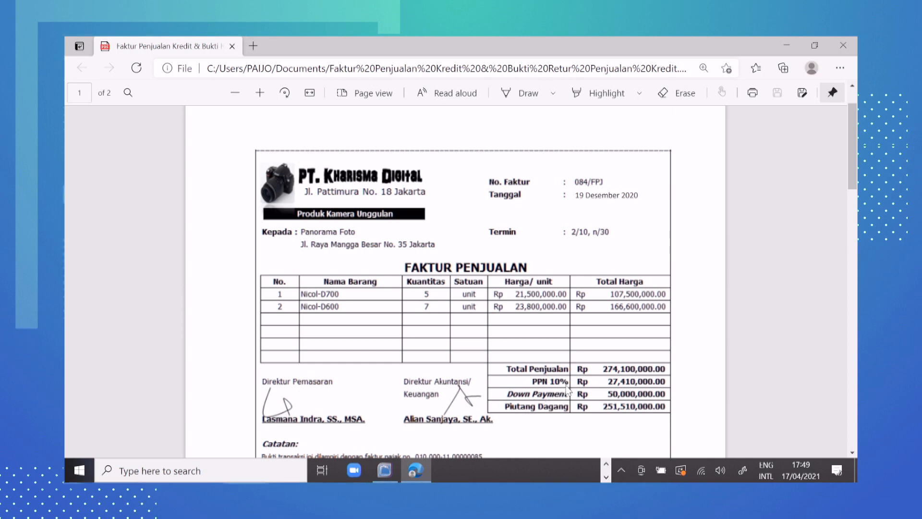
pyautogui.click(425, 469)
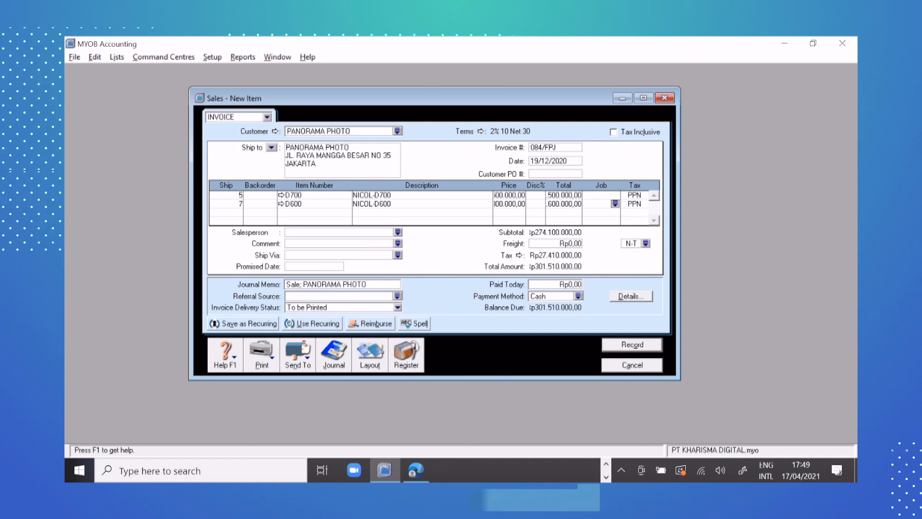
pyautogui.click(416, 469)
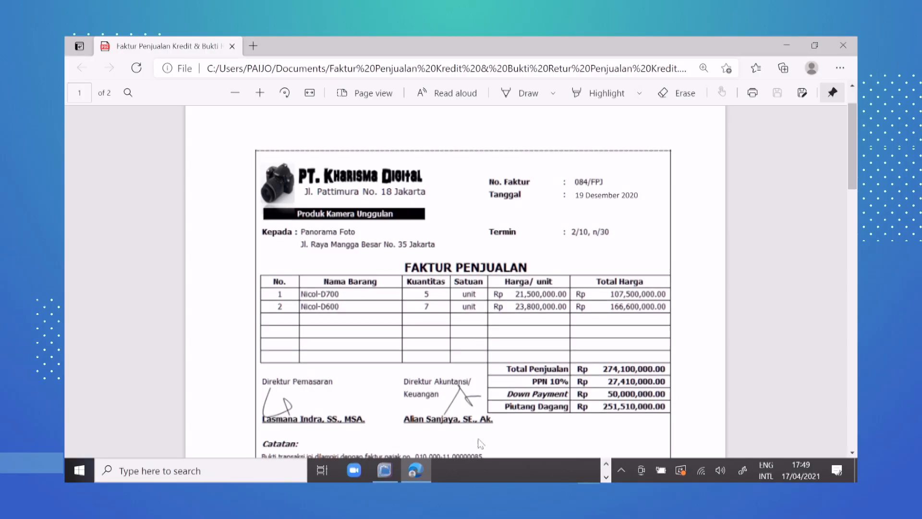
pyautogui.click(388, 478)
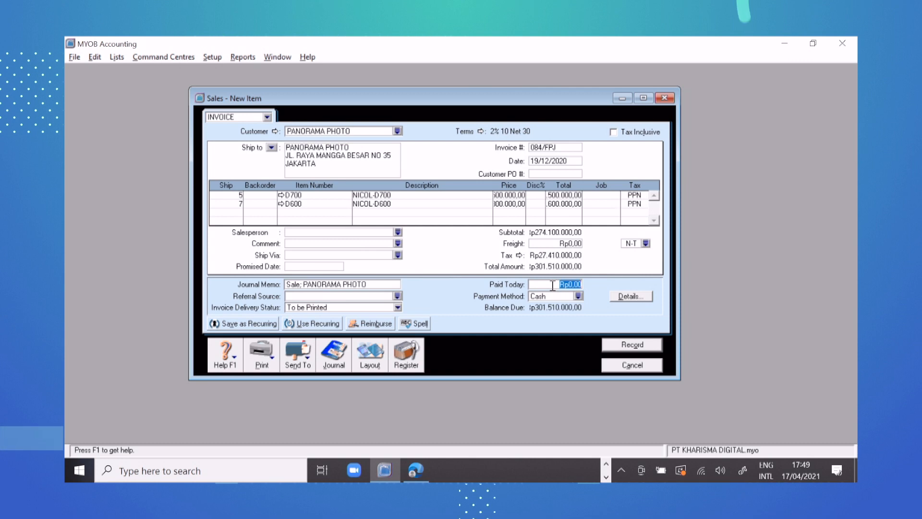
pyautogui.write('50000000')
pyautogui.press('Tab')
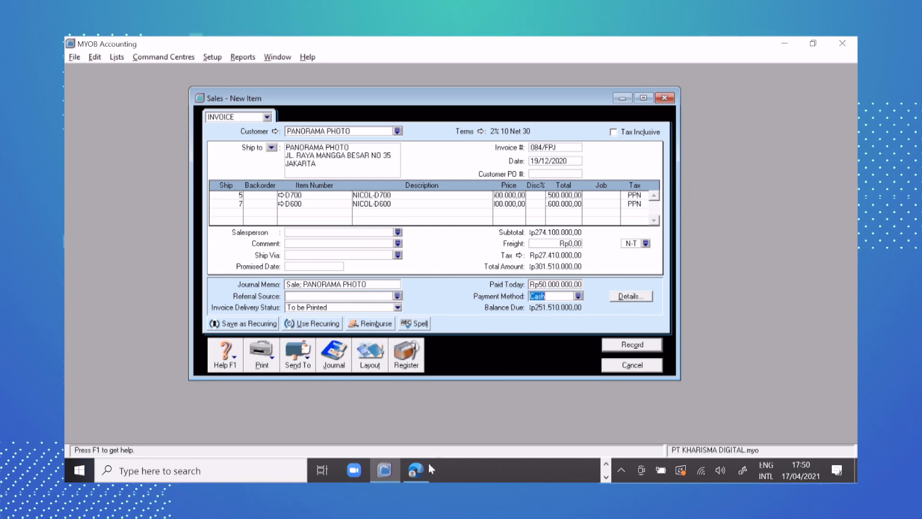
pyautogui.click(417, 470)
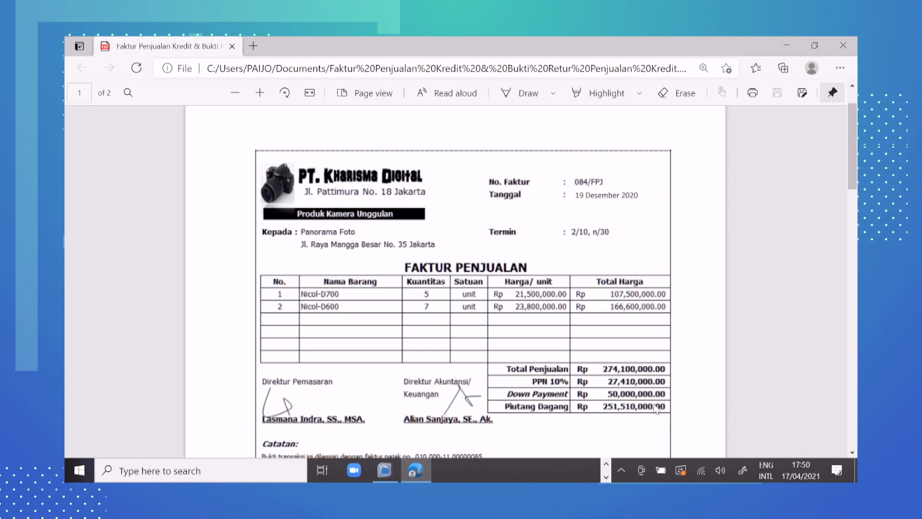
pyautogui.click(385, 469)
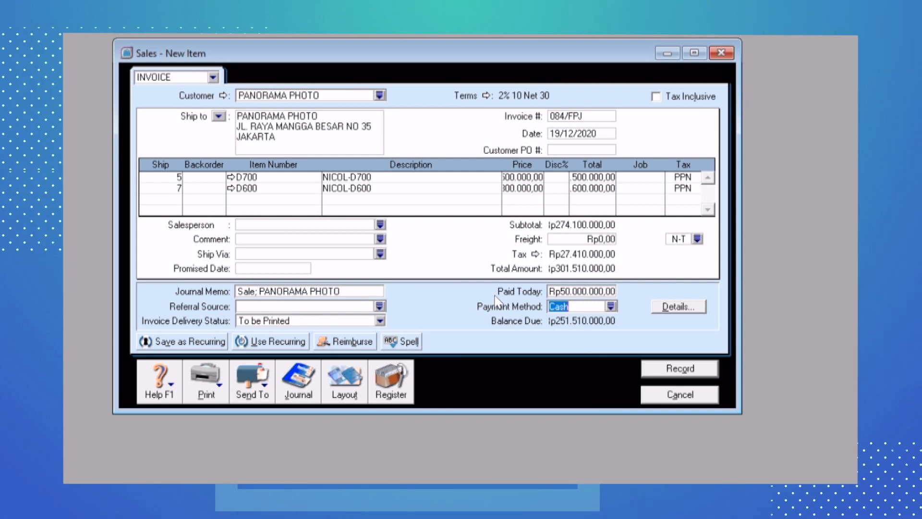
# Review the recap of the sale's journal entries and record the invoice.
pyautogui.hotkey('ctrl', 'r')
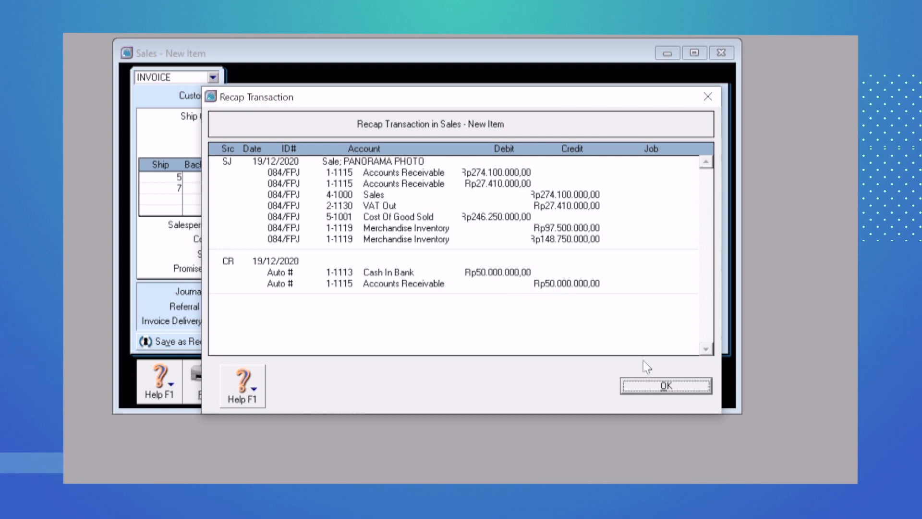
pyautogui.click(645, 391)
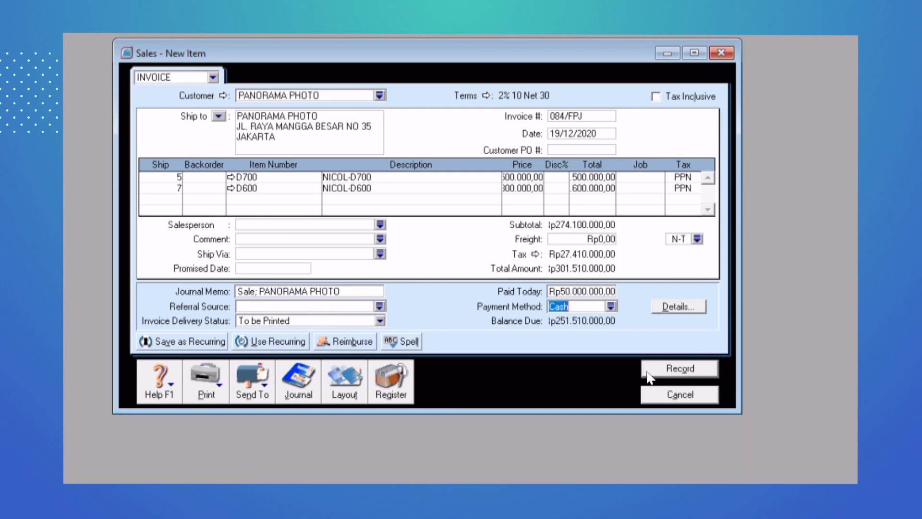
pyautogui.click(649, 376)
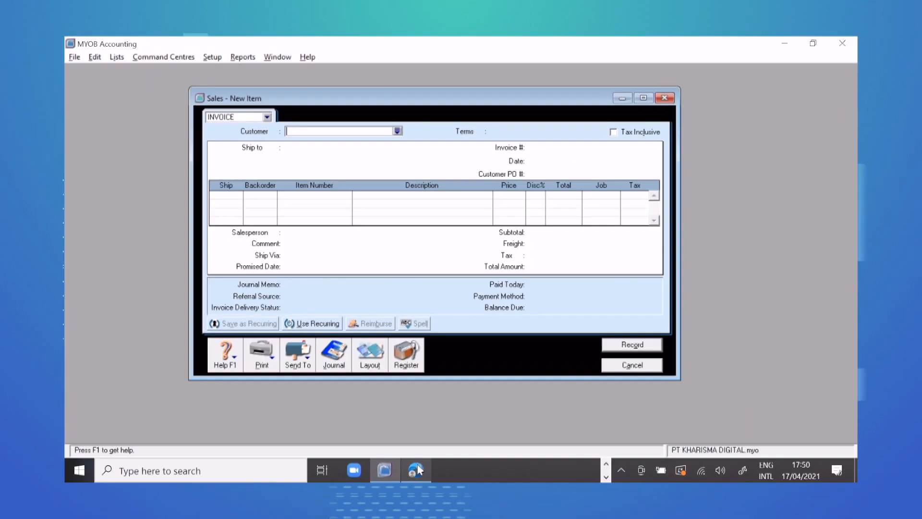
# Read the sales return memo on page 2 of the source document and start a new sales invoice for PANORAMA PHOTO.
pyautogui.click(417, 470)
pyautogui.scroll(-3, 433, 278)
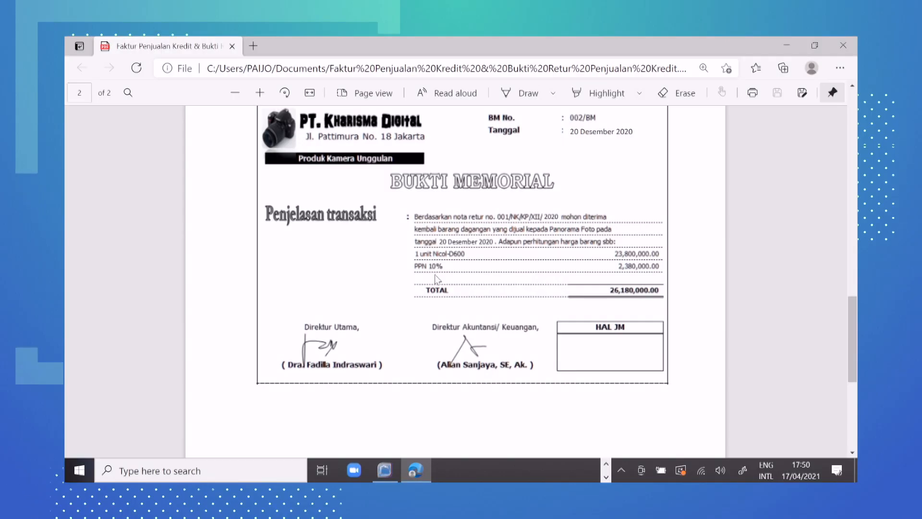
pyautogui.click(384, 470)
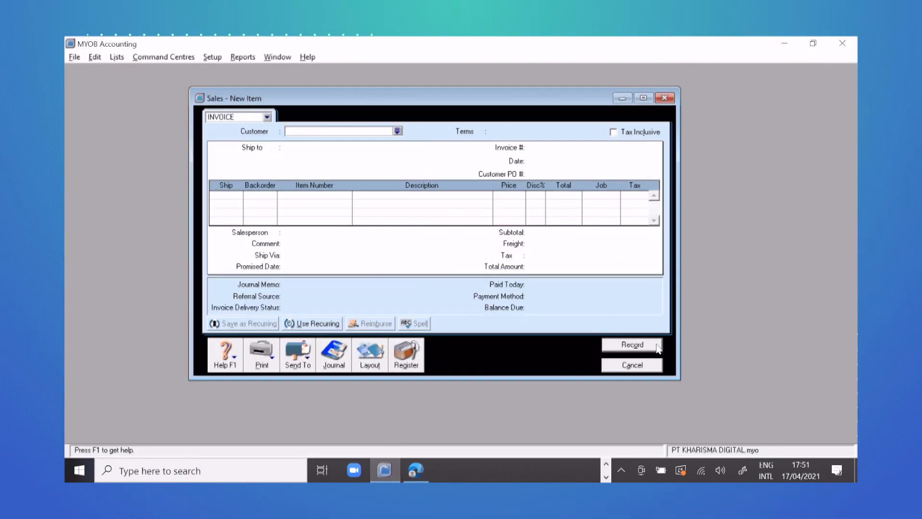
pyautogui.click(625, 366)
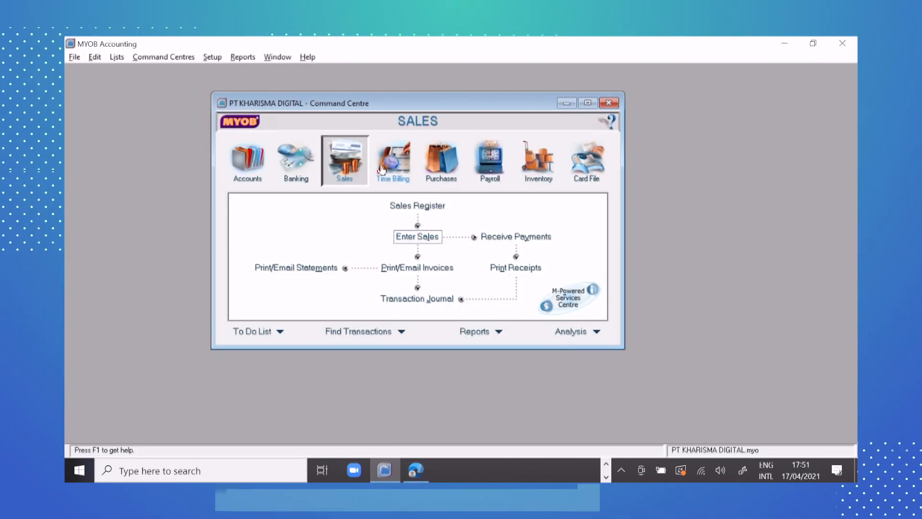
pyautogui.click(427, 238)
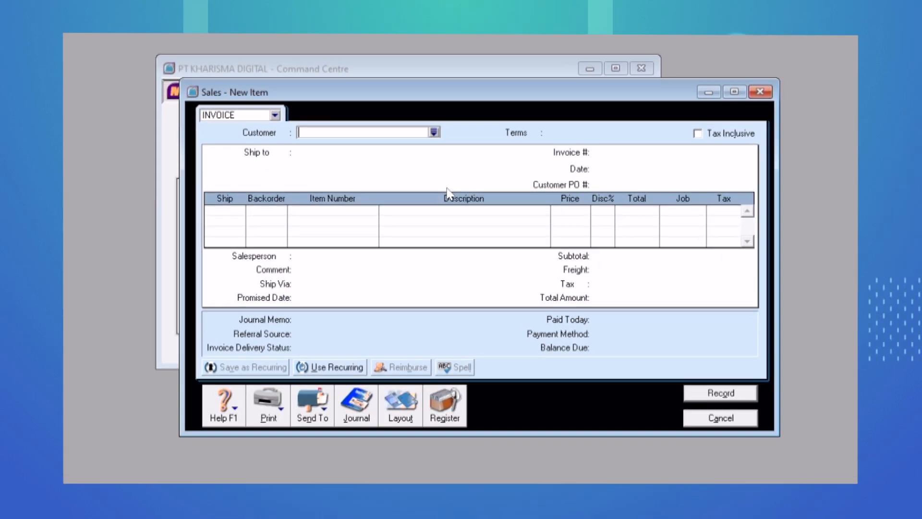
pyautogui.click(433, 132)
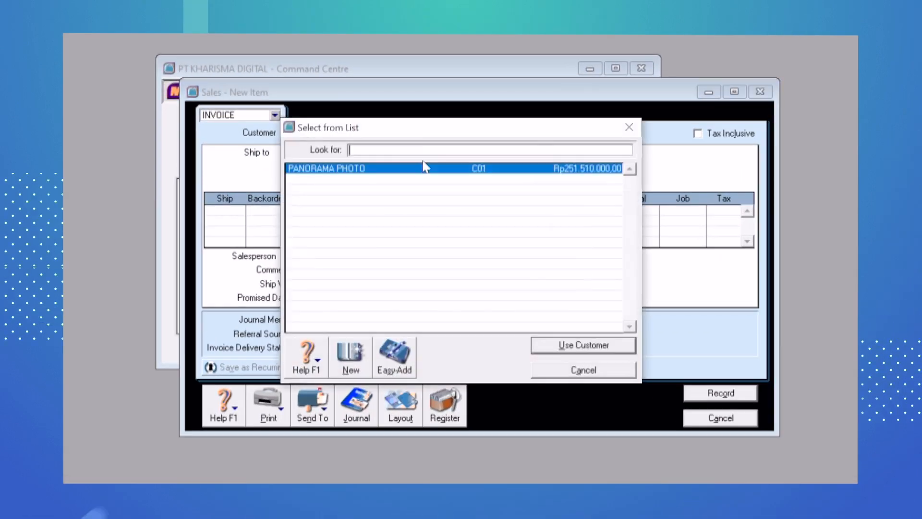
pyautogui.doubleClick(423, 174)
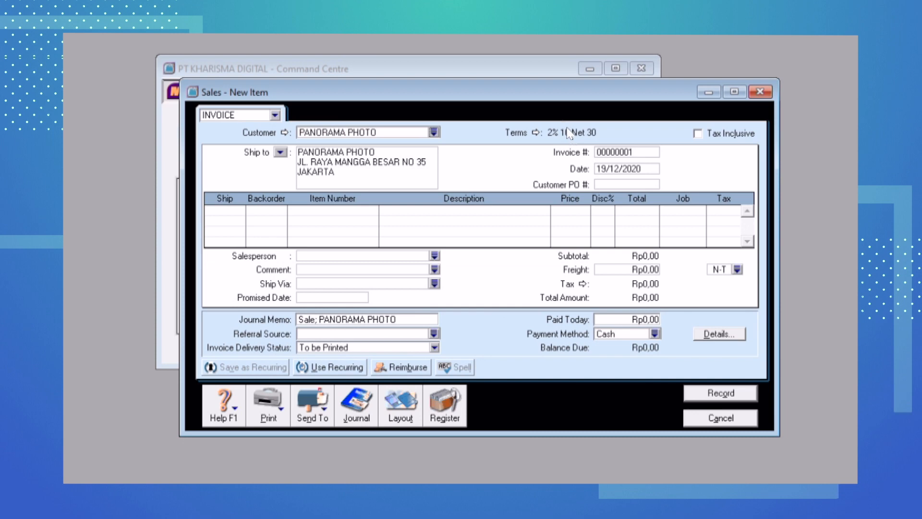
# Set the invoice number to 002/BM and the date to 20/12/2020, as given on the return memo.
pyautogui.click(603, 153)
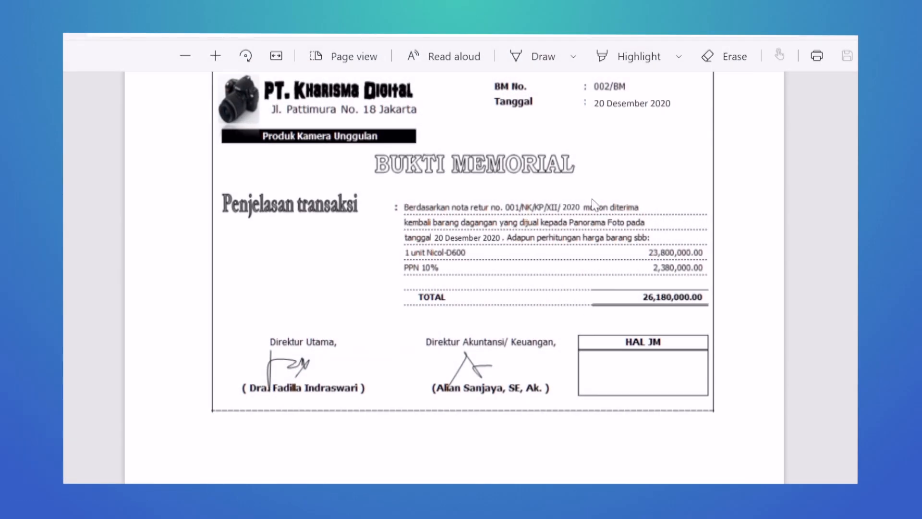
pyautogui.scroll(3, 595, 206)
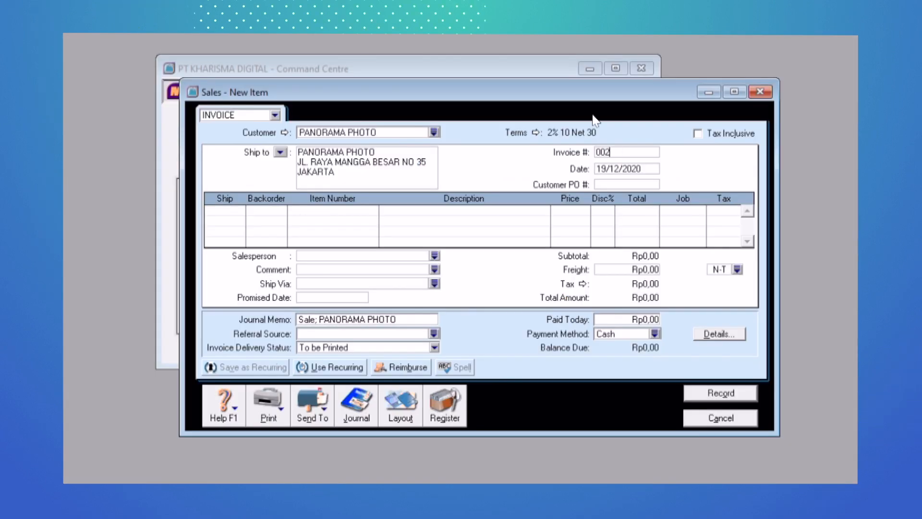
pyautogui.press('Tab')
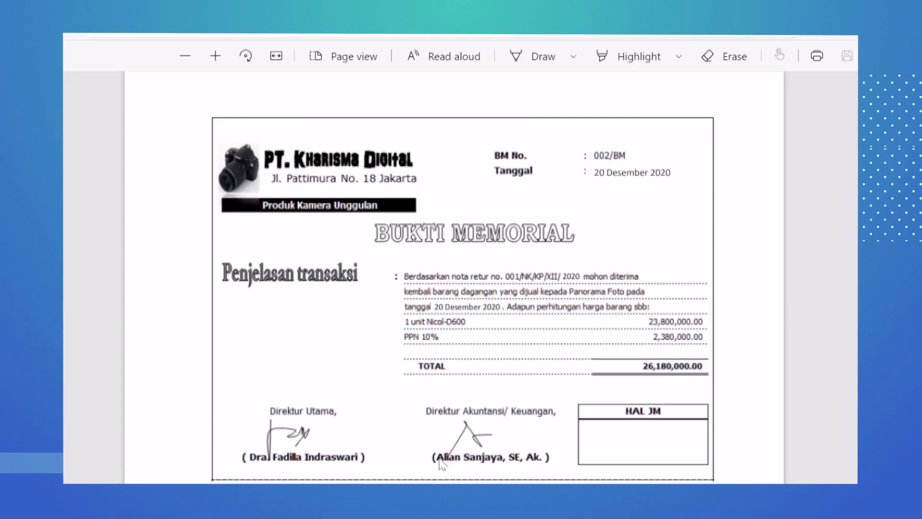
pyautogui.click(407, 507)
pyautogui.write('20.12.2020')
pyautogui.press('Tab')
pyautogui.press('Tab')
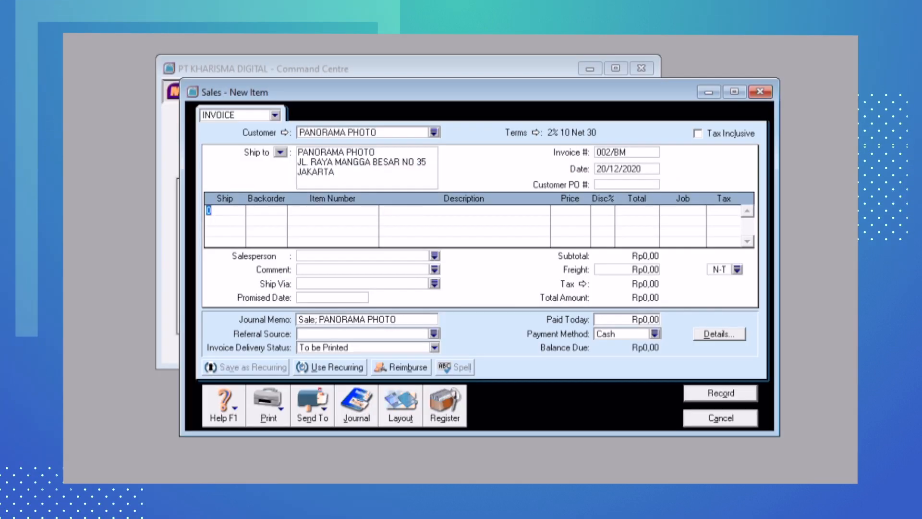
# Enter the returned goods as a line with ship quantity -1 of item D600 (NICOL-D600).
pyautogui.write('-1')
pyautogui.press('Tab')
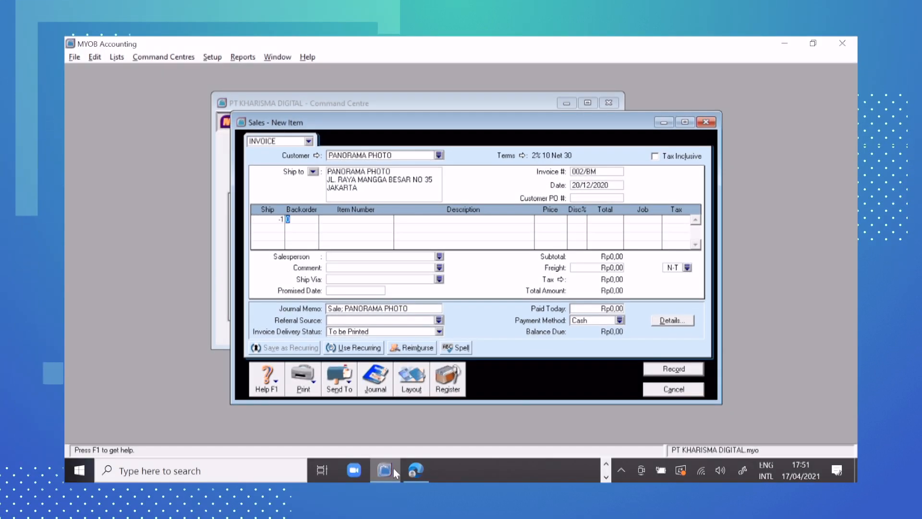
pyautogui.press('Tab')
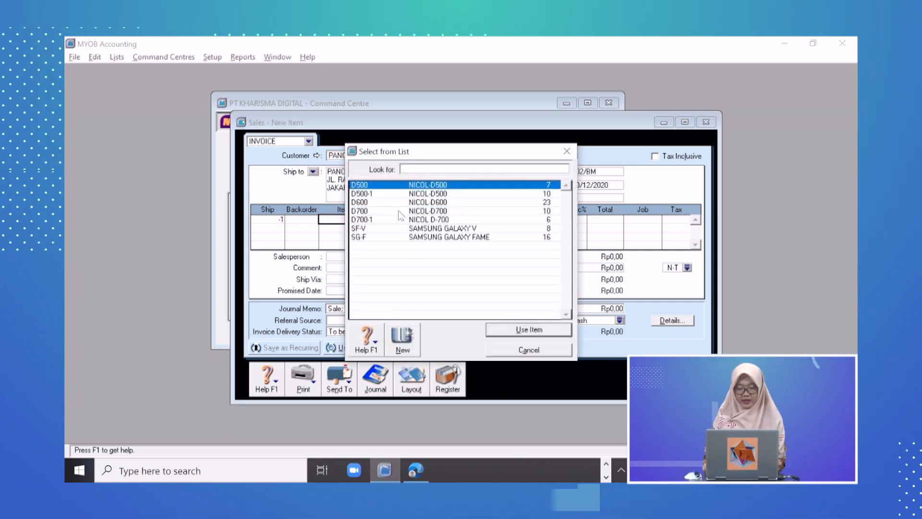
pyautogui.click(402, 213)
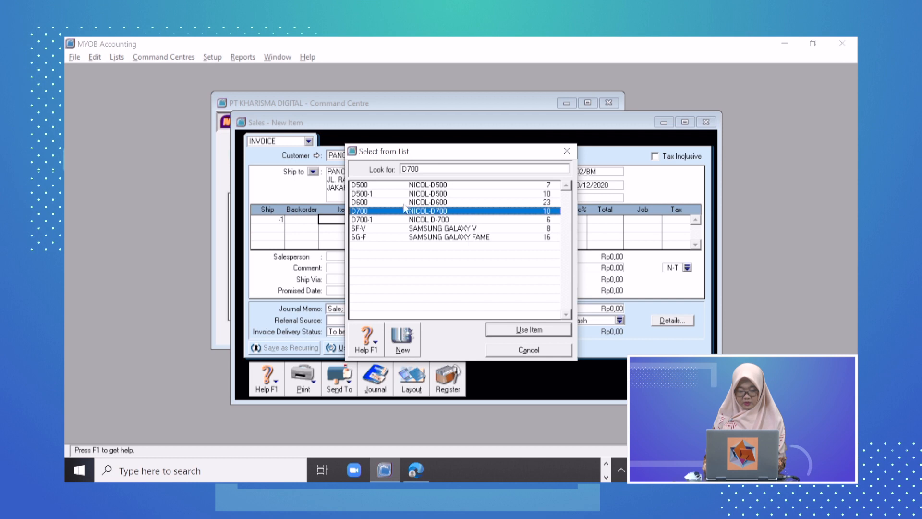
pyautogui.doubleClick(404, 202)
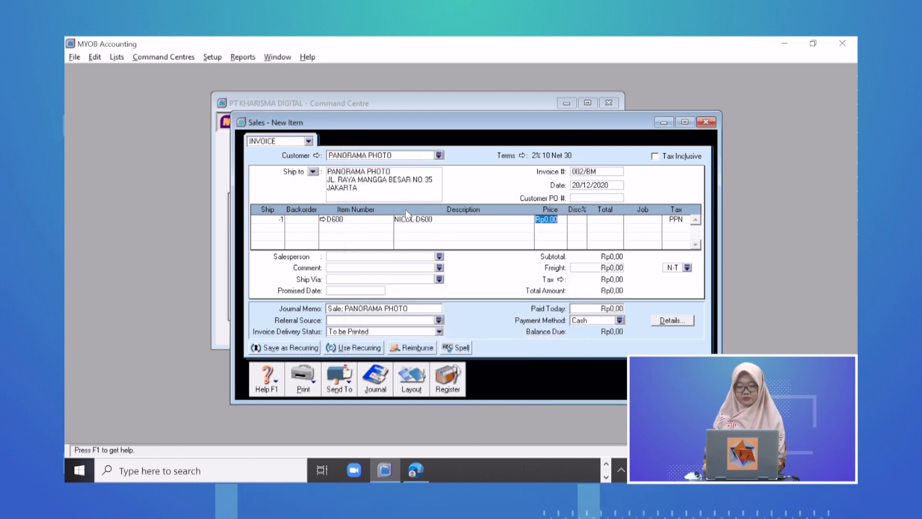
# Set the unit price of the returned NICOL-D600 to 23800000, as given on the return memo.
pyautogui.click(414, 469)
pyautogui.click(412, 470)
pyautogui.write('23800000')
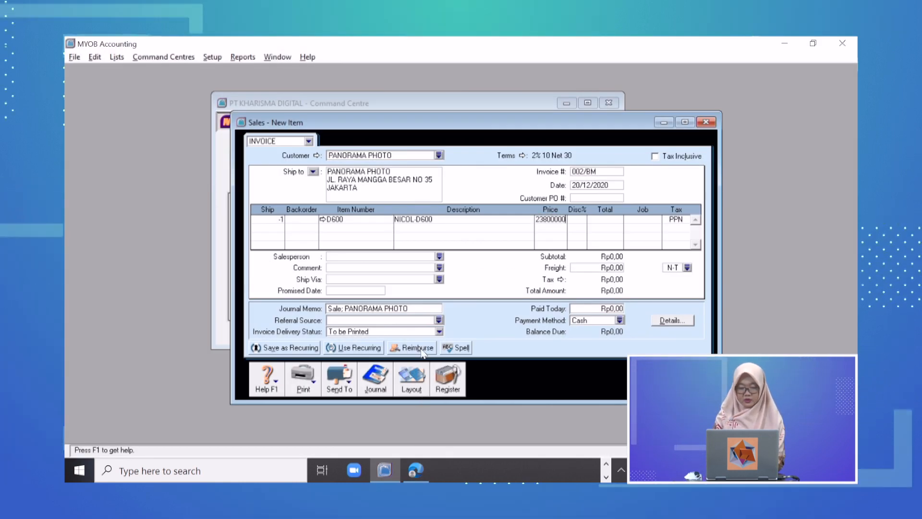
pyautogui.press('Tab')
pyautogui.press('Tab')
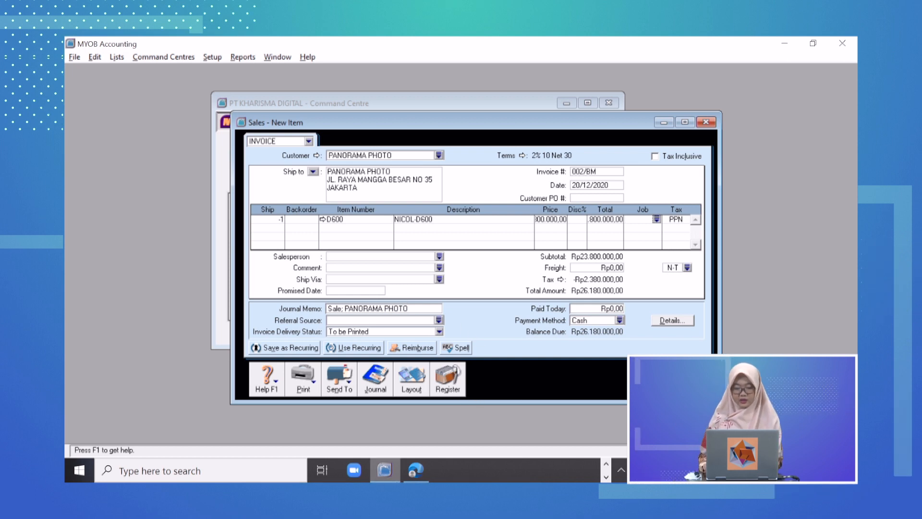
# Check the return's subtotal, tax and total against the source memo and review the recap of its journal entries.
pyautogui.click(411, 474)
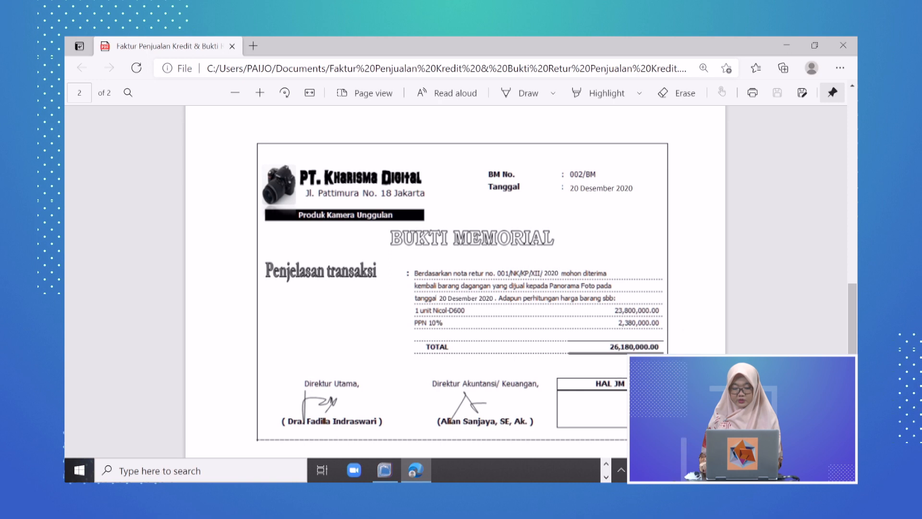
pyautogui.click(428, 469)
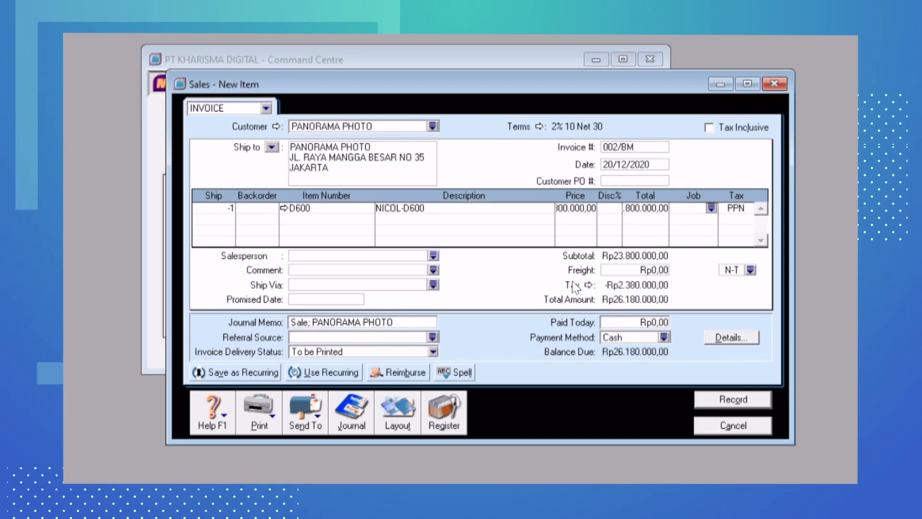
pyautogui.hotkey('ctrl', 'r')
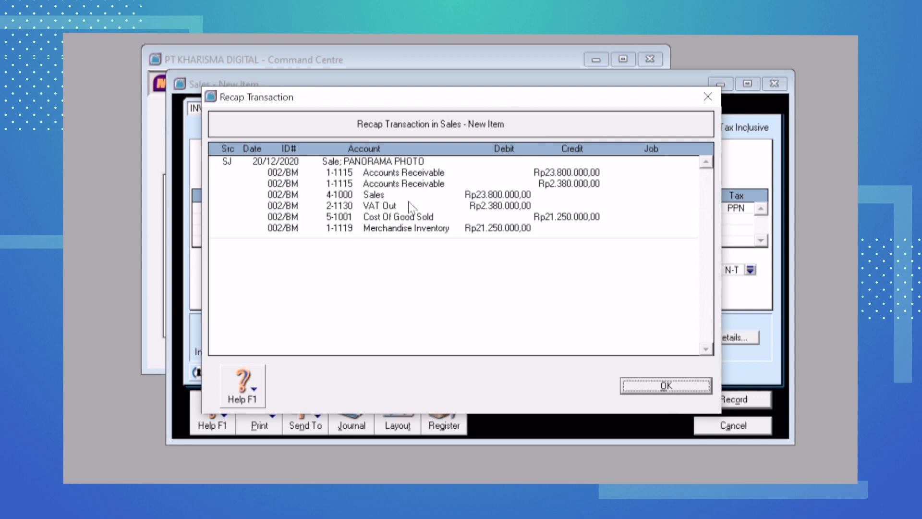
pyautogui.click(667, 387)
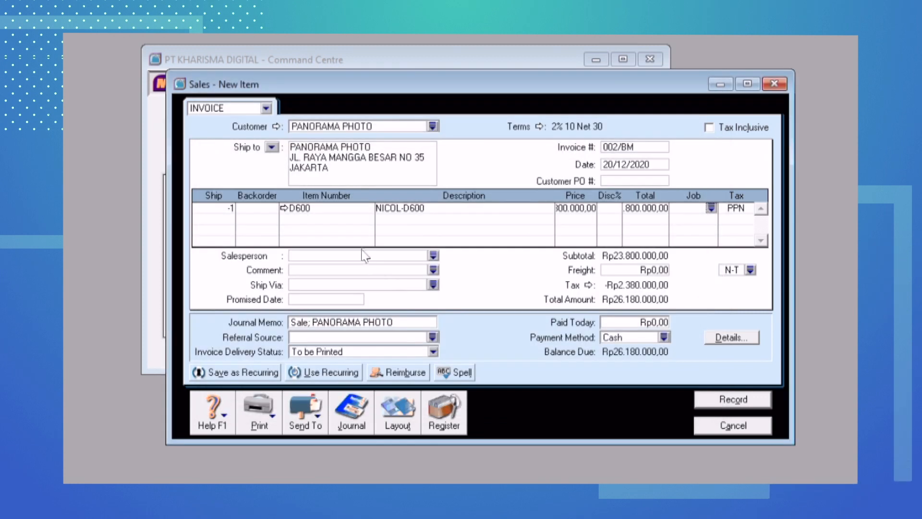
# Change item D600's income account for tracking sales to 4-3000 Sales Returns.
pyautogui.click(284, 208)
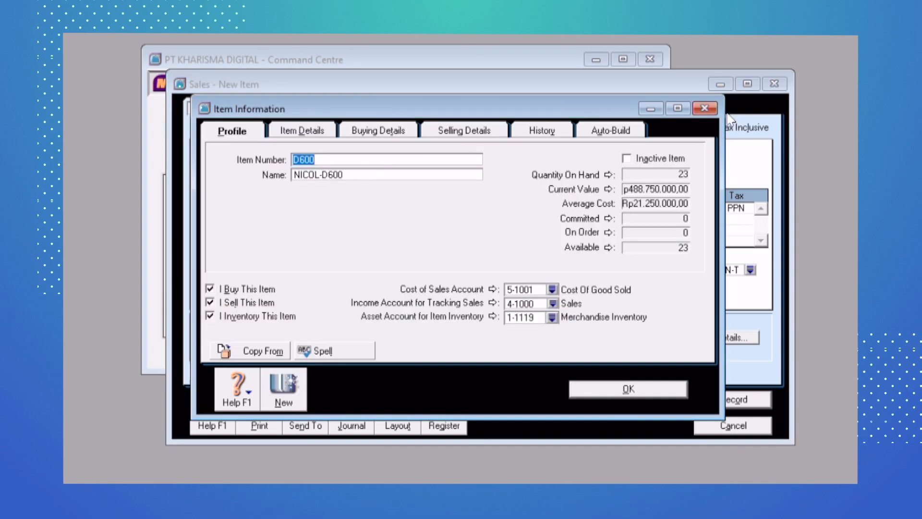
pyautogui.click(704, 108)
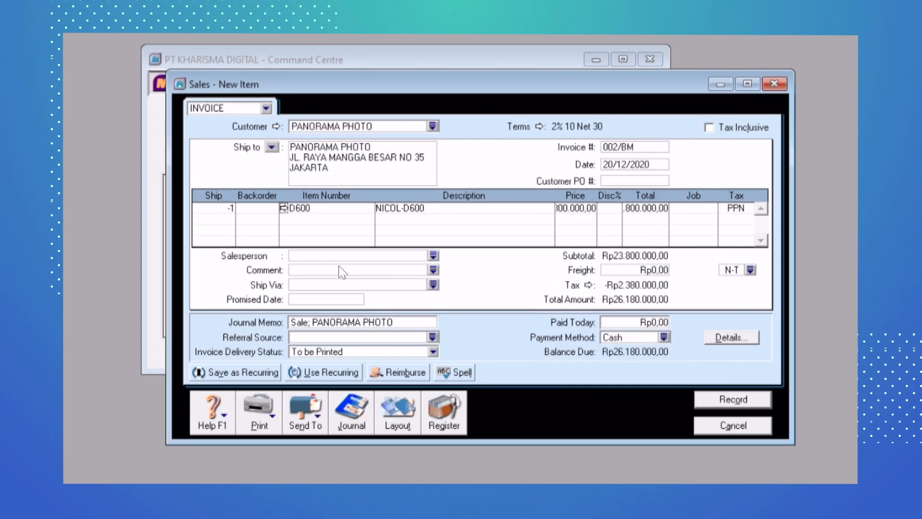
pyautogui.click(285, 208)
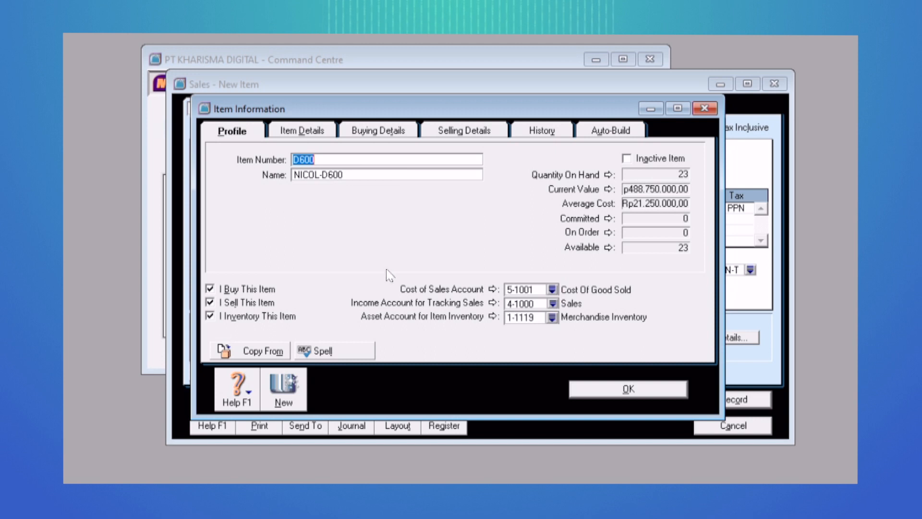
pyautogui.click(553, 304)
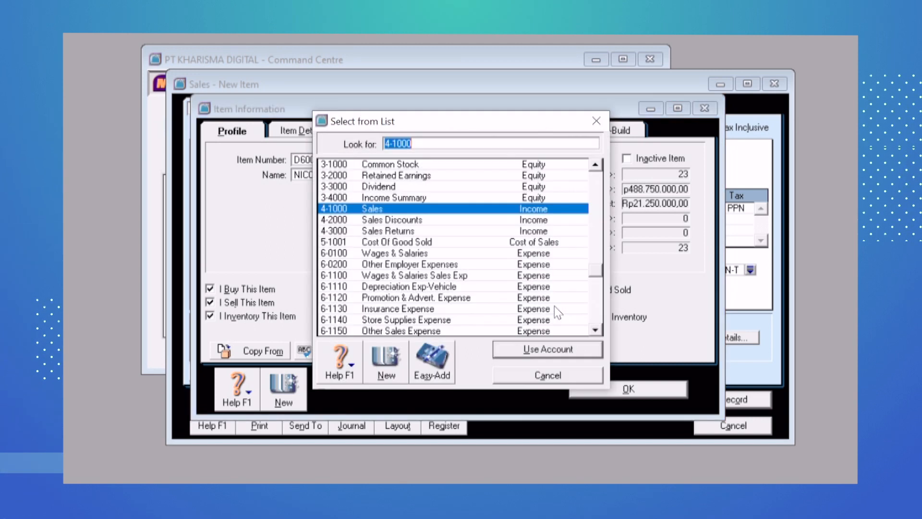
pyautogui.doubleClick(373, 232)
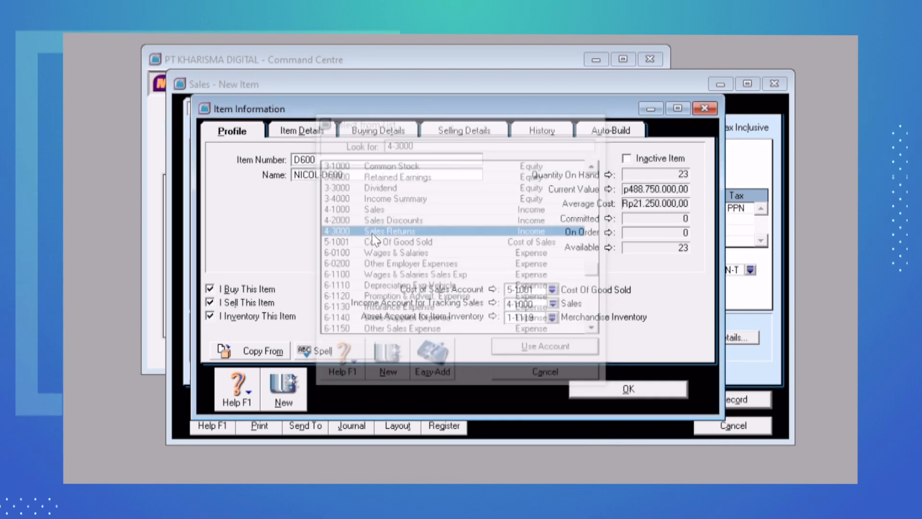
pyautogui.click(580, 391)
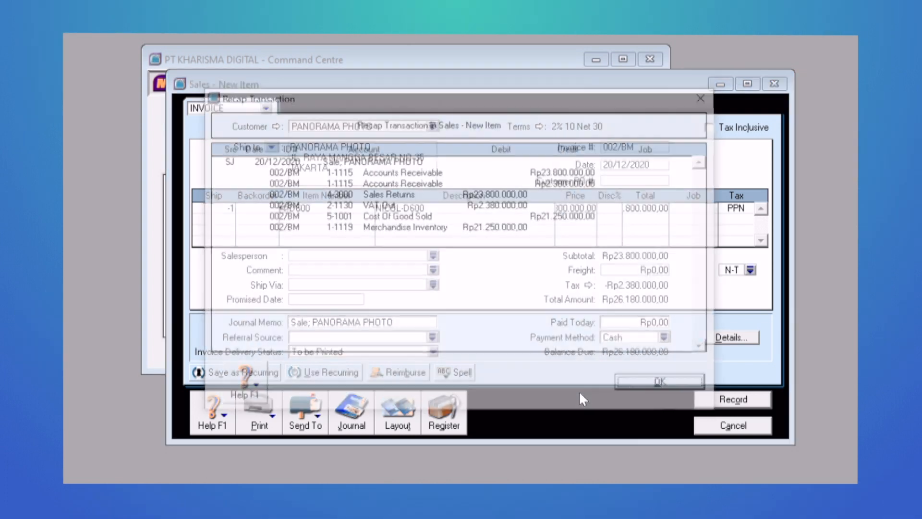
# Review the recap of the return's journal entries with the Sales Returns account and record the return.
pyautogui.hotkey('ctrl', 'r')
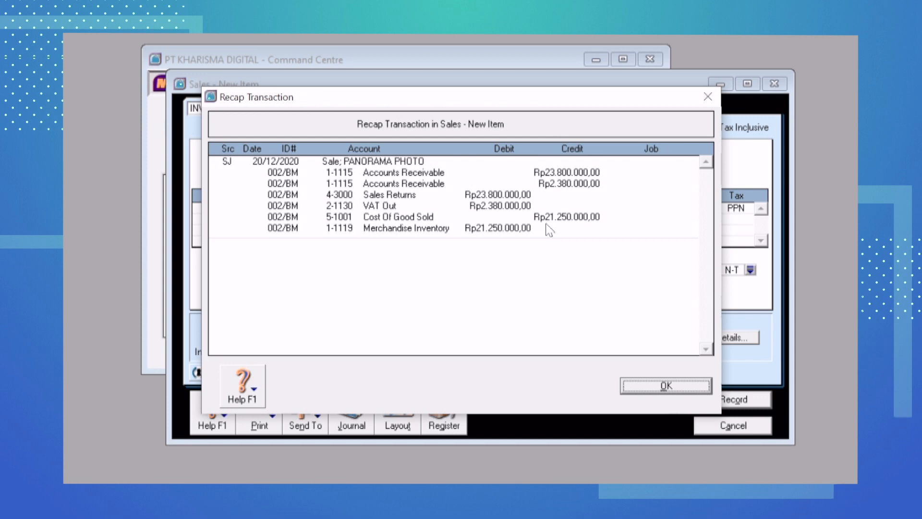
pyautogui.click(645, 389)
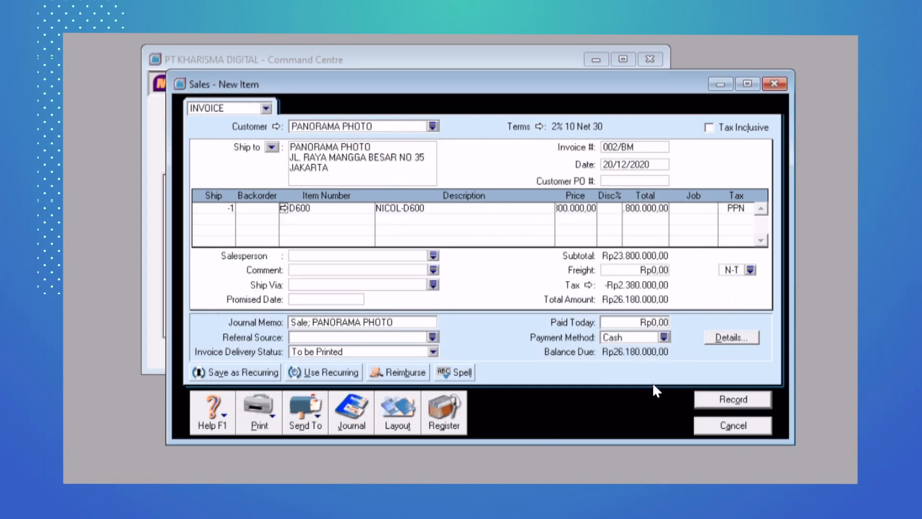
pyautogui.click(711, 404)
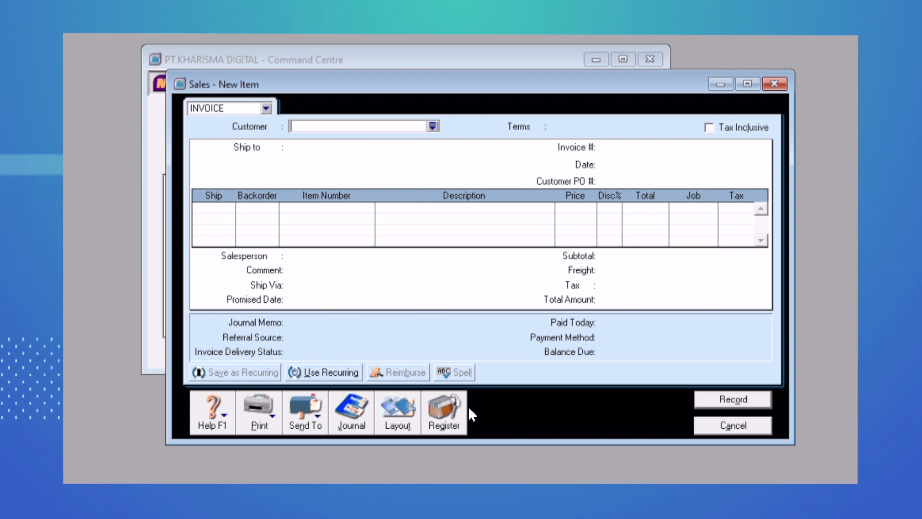
# Find PANORAMA PHOTO's 002/BM credit among the returns and credits in the Sales Register and start applying it to a sale.
pyautogui.click(452, 408)
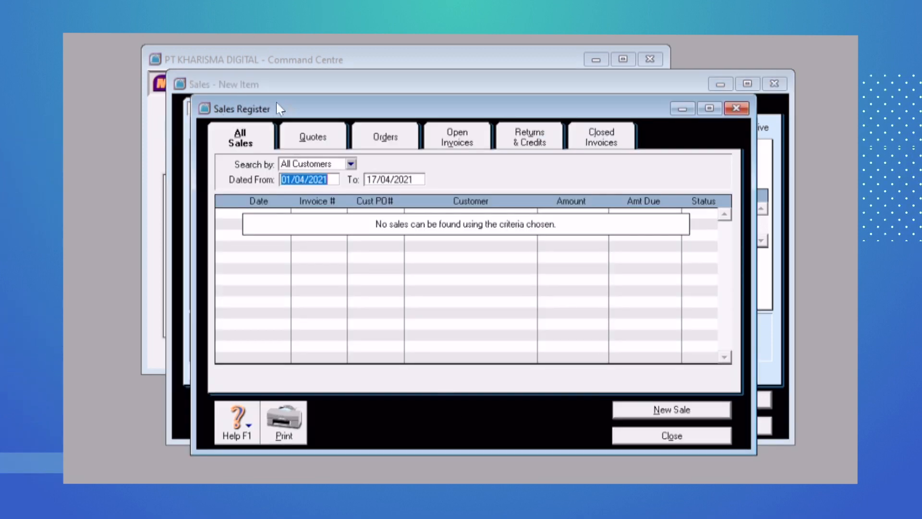
pyautogui.click(504, 129)
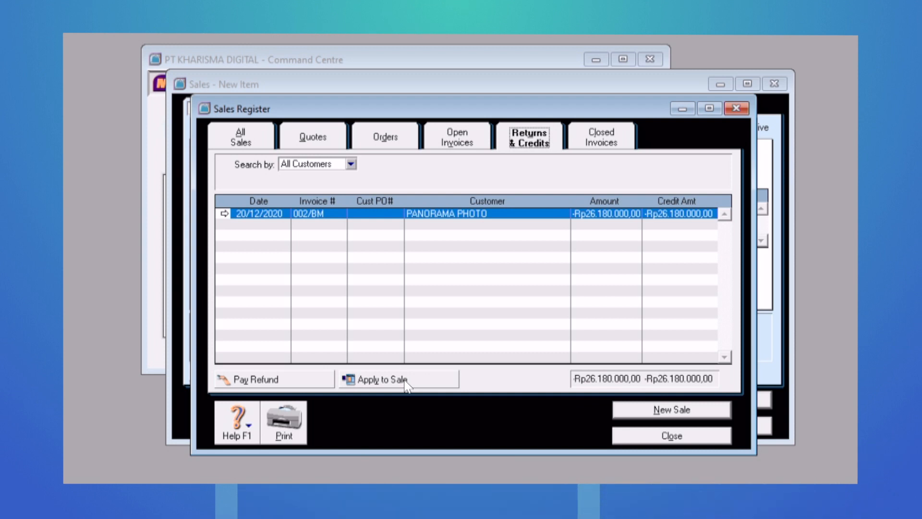
pyautogui.click(406, 381)
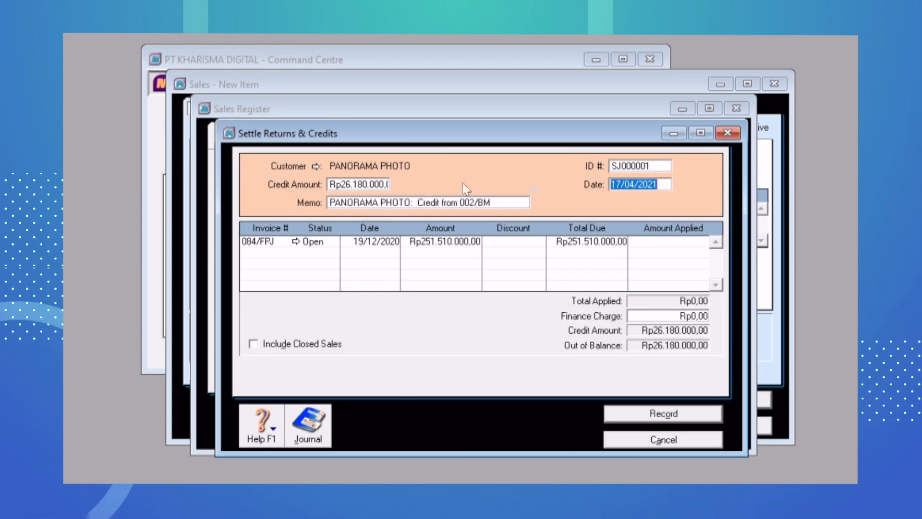
pyautogui.moveTo(589, 133); pyautogui.dragTo(585, 116)
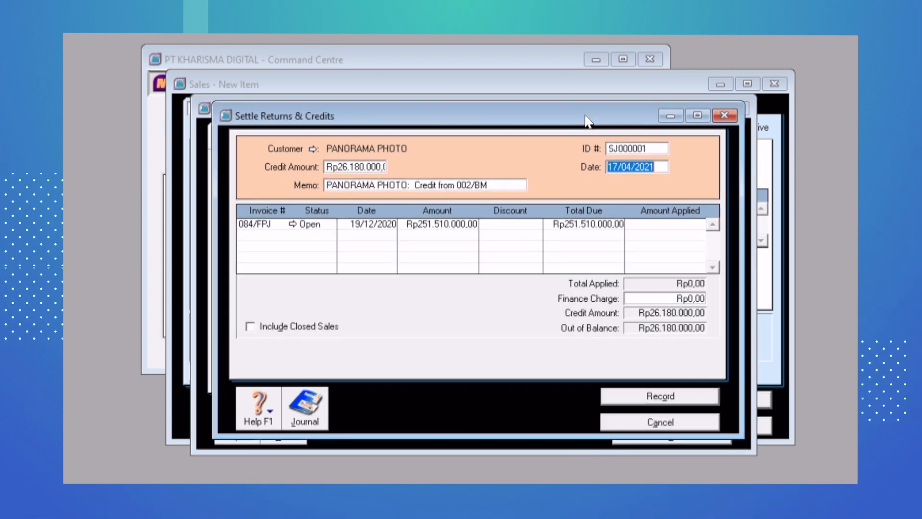
# Set the credit settlement's ID number to 002/BM and its date to 20/12/2020.
pyautogui.click(618, 151)
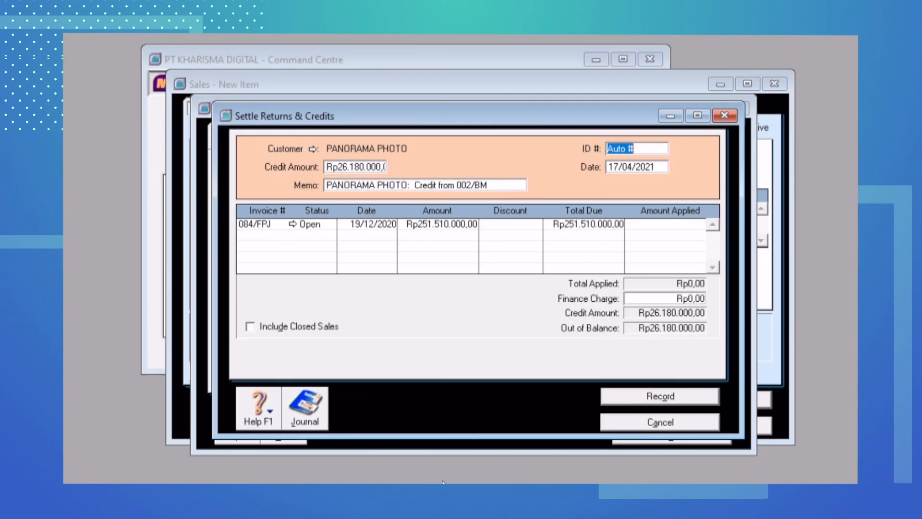
pyautogui.press('BackSpace')
pyautogui.write('002/BM')
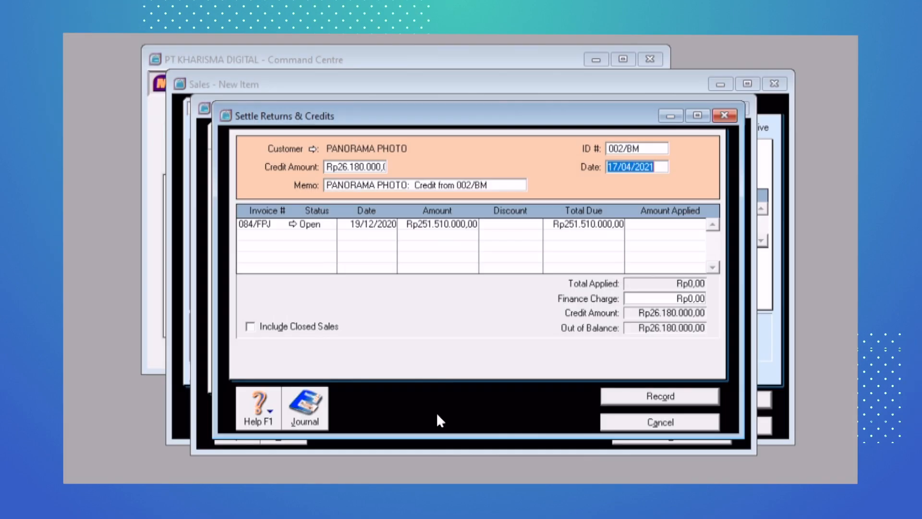
pyautogui.write('20.12.2020')
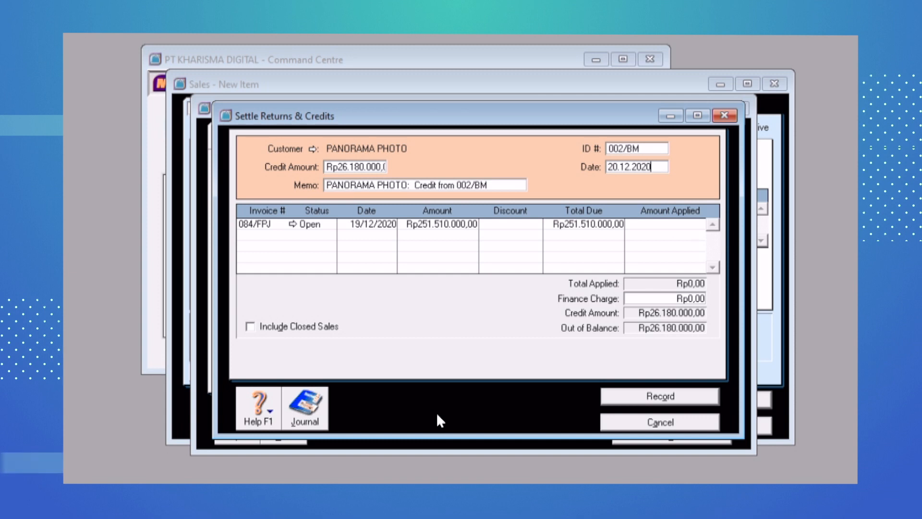
pyautogui.press('Tab')
pyautogui.press('Tab')
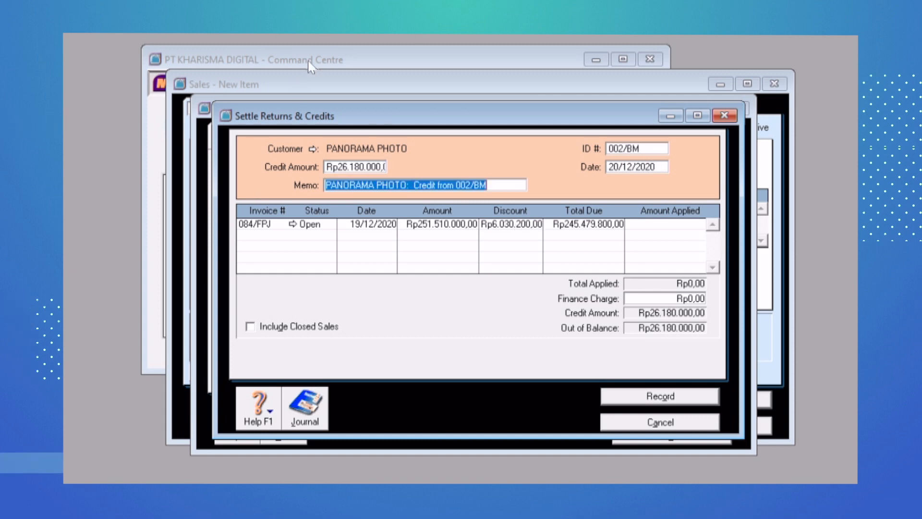
# Change the settlement memo to "RETUR PENJUALAN KREDIT PANORAMA PHOTO".
pyautogui.click(328, 187)
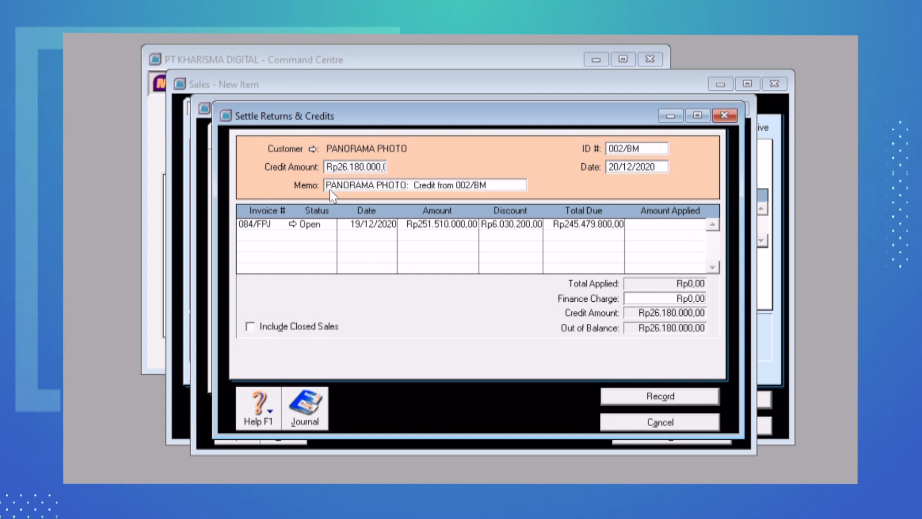
pyautogui.write('RETUR')
pyautogui.write(' PENJUALAN KR')
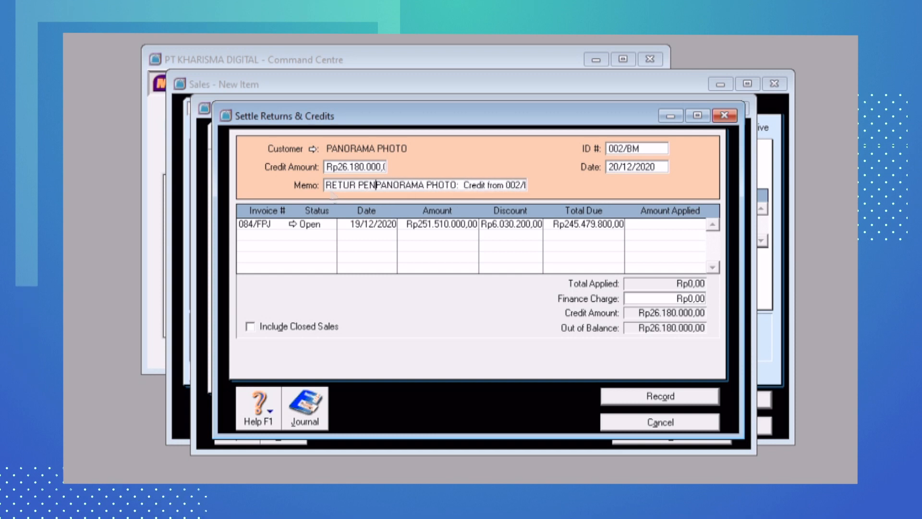
pyautogui.write('EDIT')
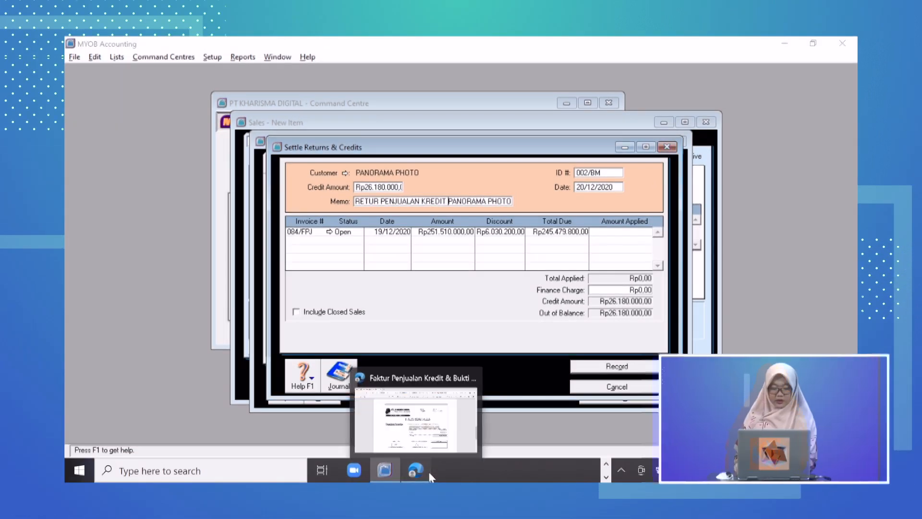
# Compare the return memo with sales invoice 084/FPJ on page 1 of the source document, and return to the credit settlement.
pyautogui.click(428, 472)
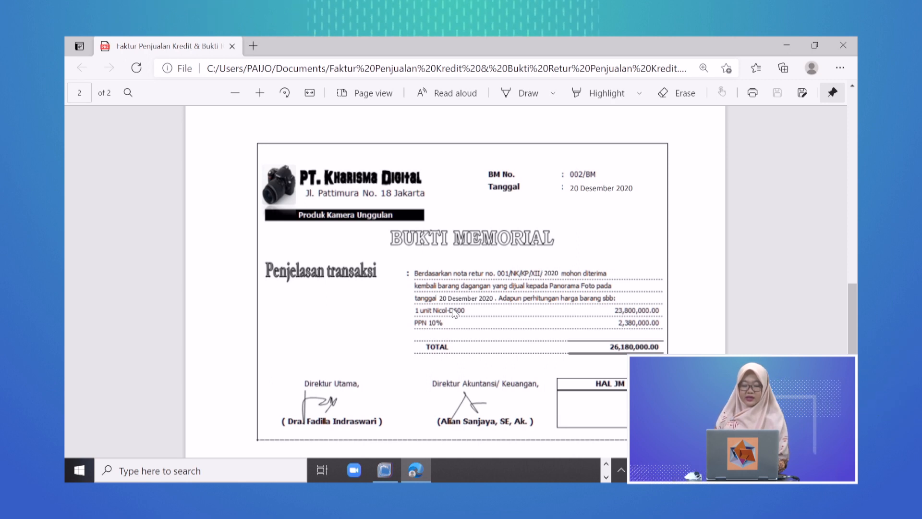
pyautogui.scroll(2, 453, 312)
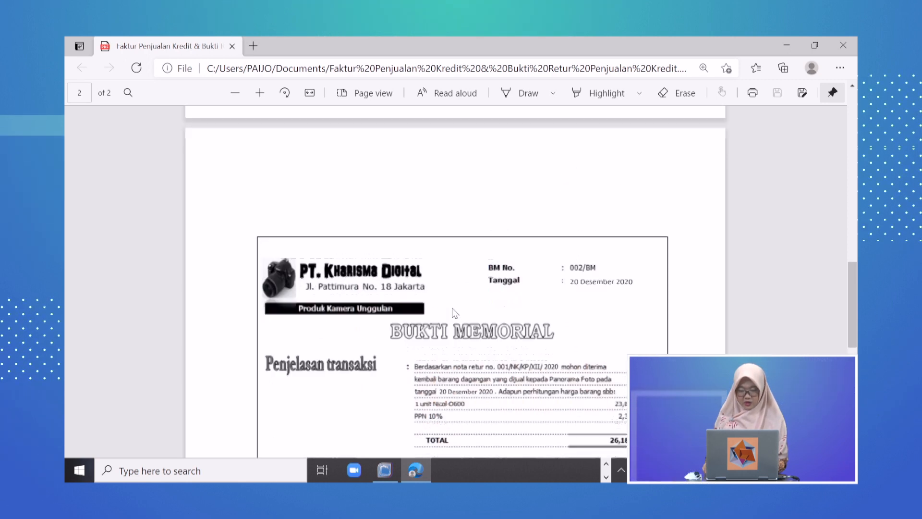
pyautogui.scroll(8, 454, 312)
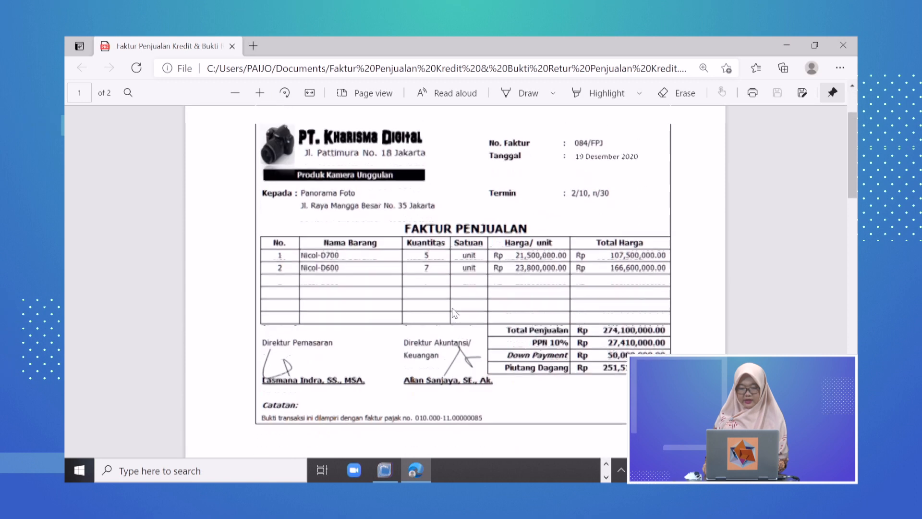
pyautogui.scroll(1, 453, 312)
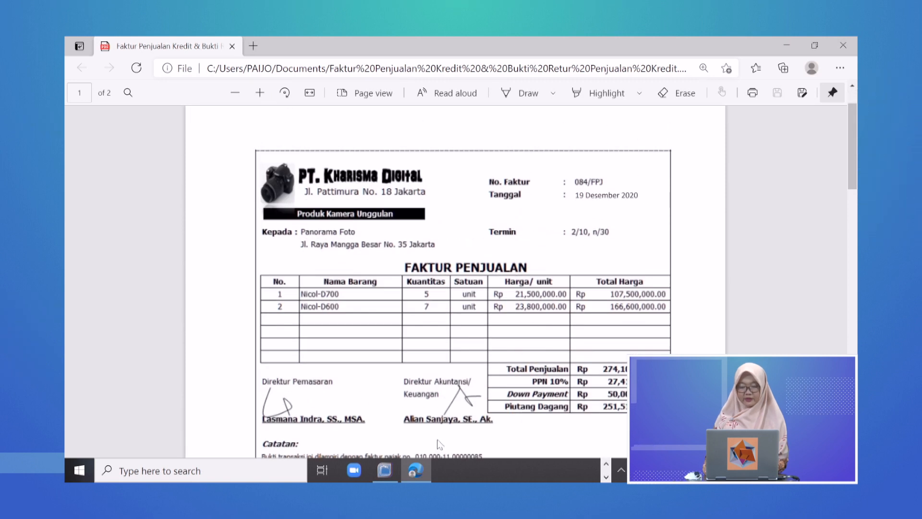
pyautogui.click(392, 471)
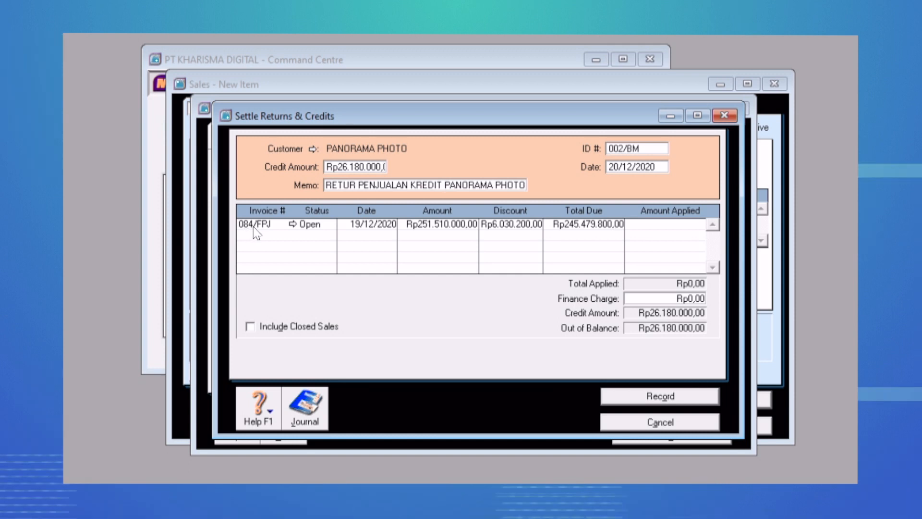
# Apply Rp26.180.000,00 of the return credit to invoice 084/FPJ, review the transaction recap and record the settlement.
pyautogui.click(661, 223)
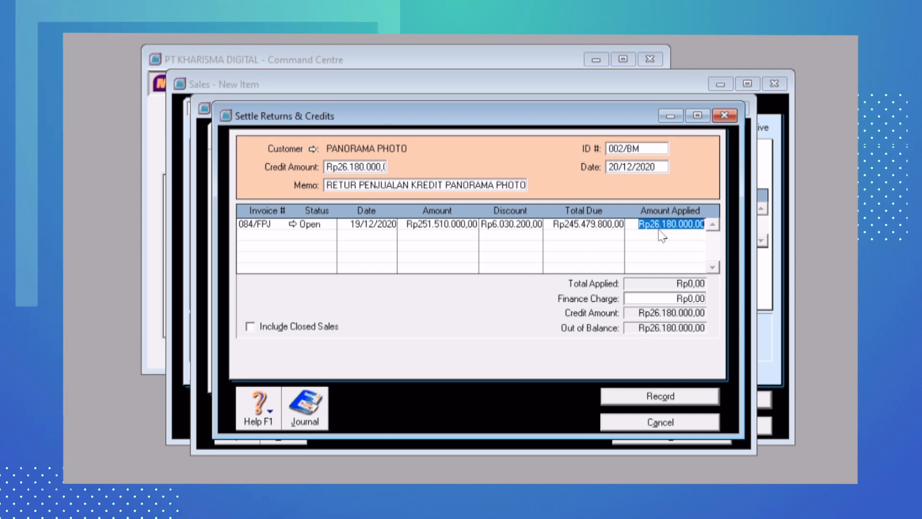
pyautogui.press('Tab')
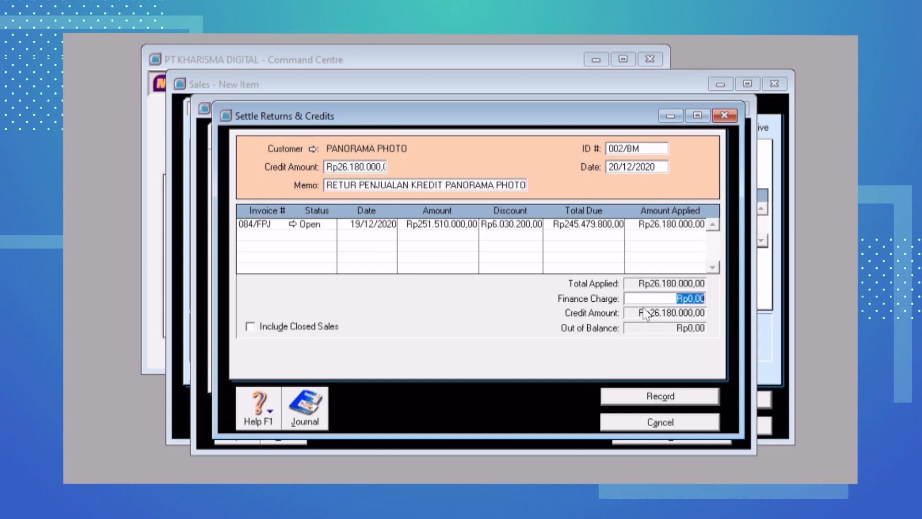
pyautogui.click(636, 391)
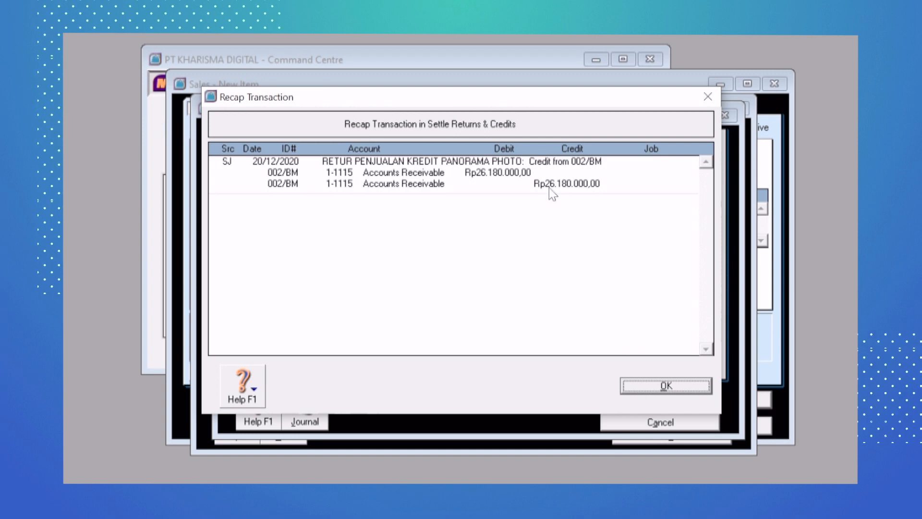
pyautogui.click(651, 392)
pyautogui.click(653, 397)
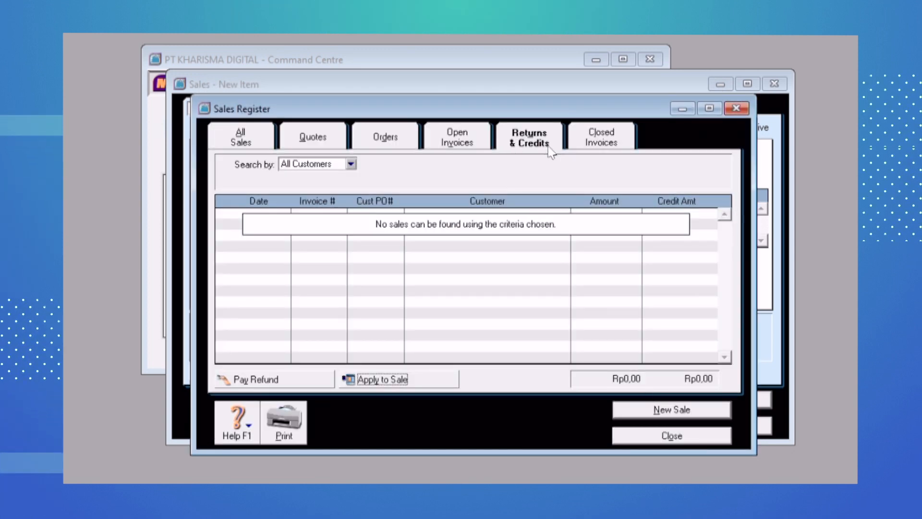
pyautogui.click(582, 144)
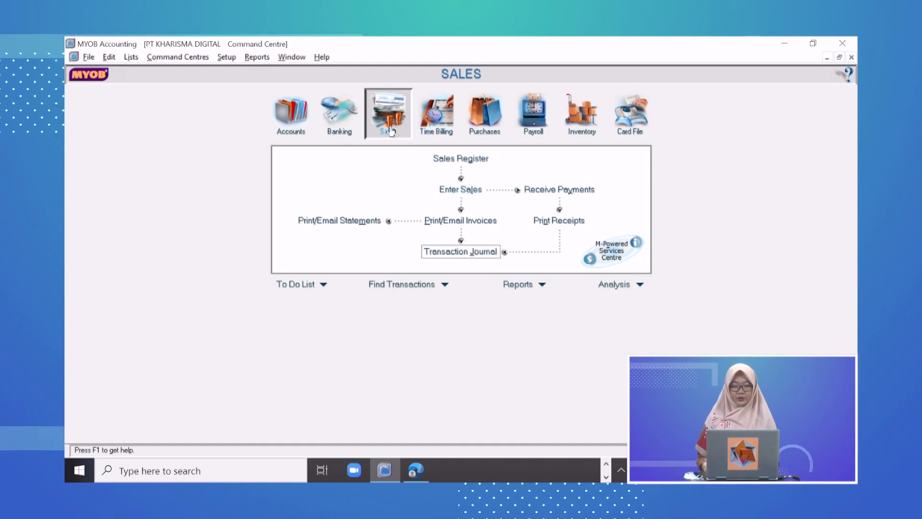
# Start a new item sale for customer PANORAMA PHOTO.
pyautogui.click(462, 191)
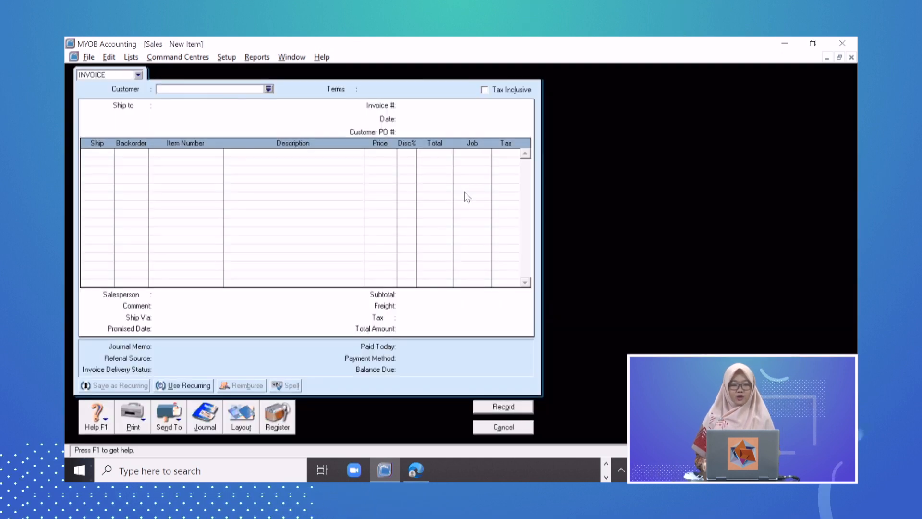
pyautogui.click(269, 89)
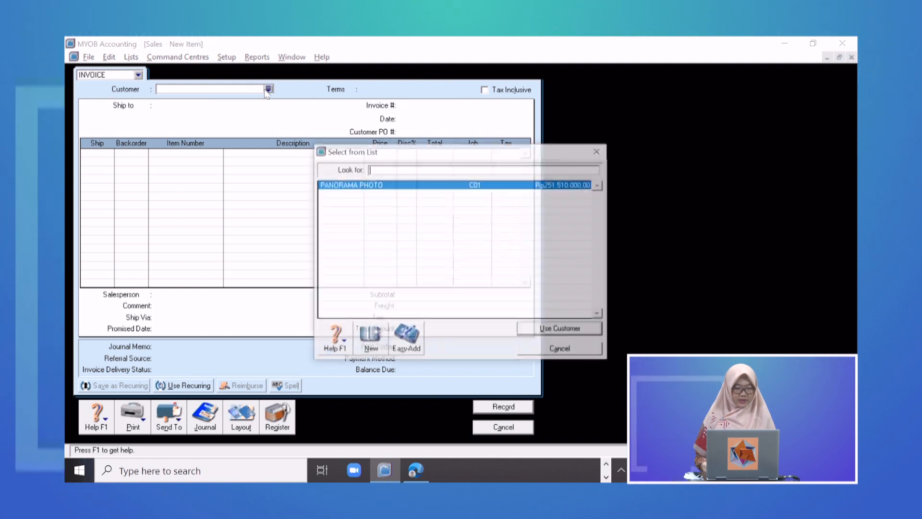
pyautogui.doubleClick(378, 187)
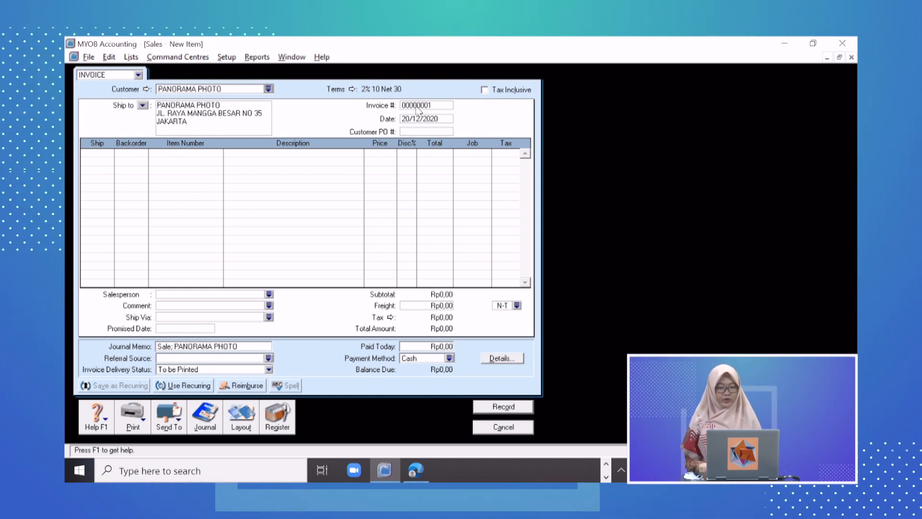
# Set the sale's invoice number to 002/BM and its date to 20/12/2020, following the return memo.
pyautogui.click(416, 469)
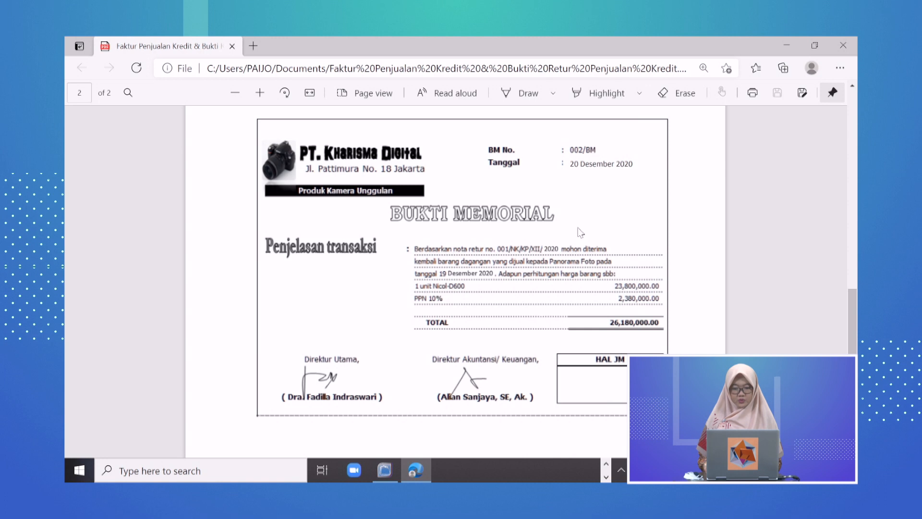
pyautogui.click(390, 472)
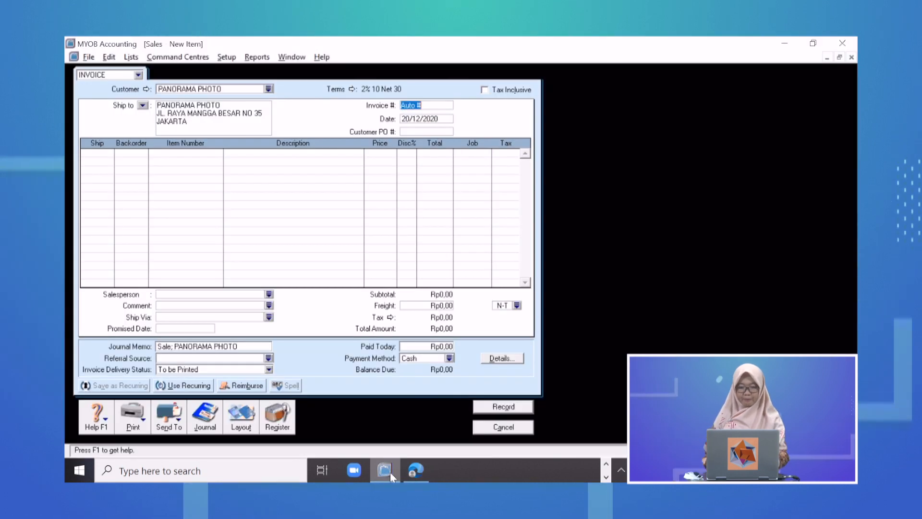
pyautogui.write('002/BM')
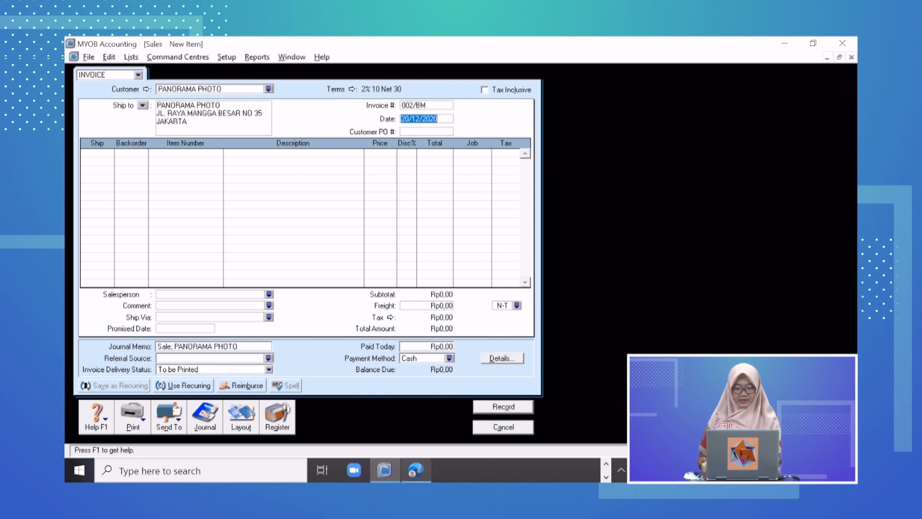
pyautogui.click(416, 470)
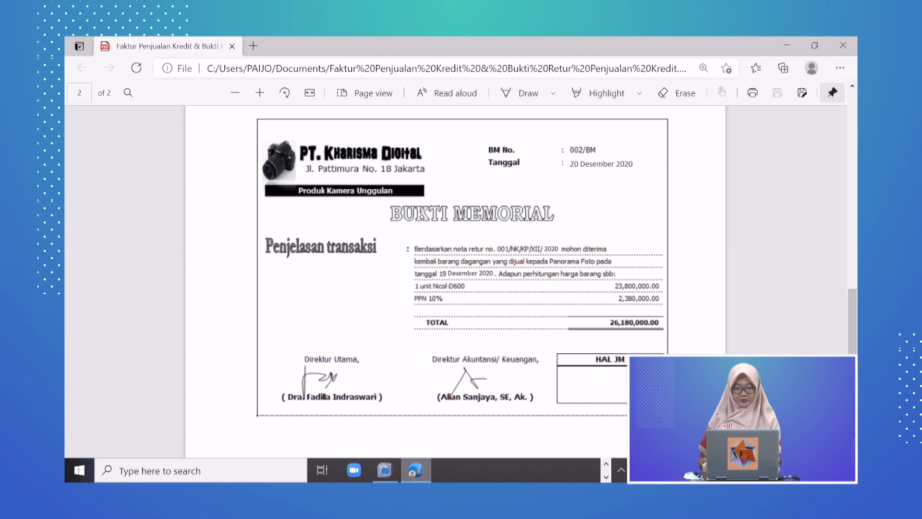
pyautogui.click(414, 472)
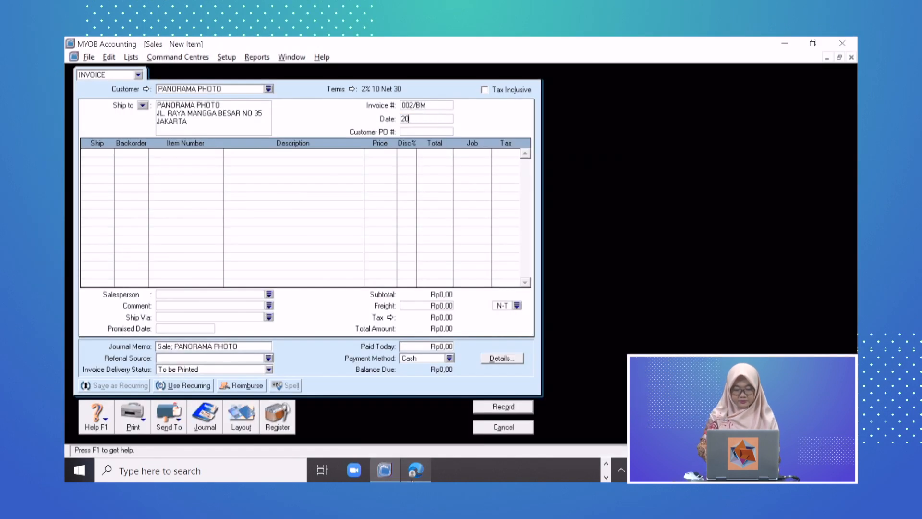
pyautogui.write('20.12.2020')
pyautogui.press('Tab')
pyautogui.press('Tab')
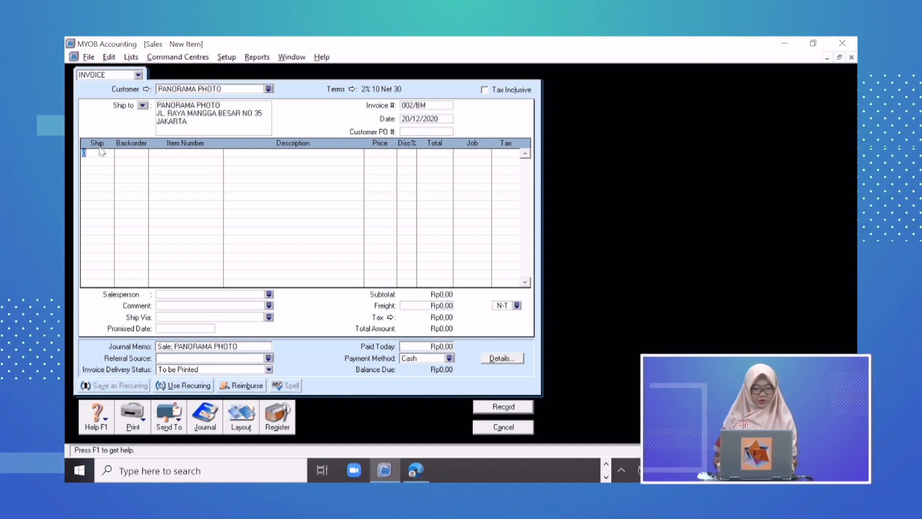
# Add a line for -1 unit of item D600 without a price, based on the return memo, and review the transaction recap.
pyautogui.click(420, 471)
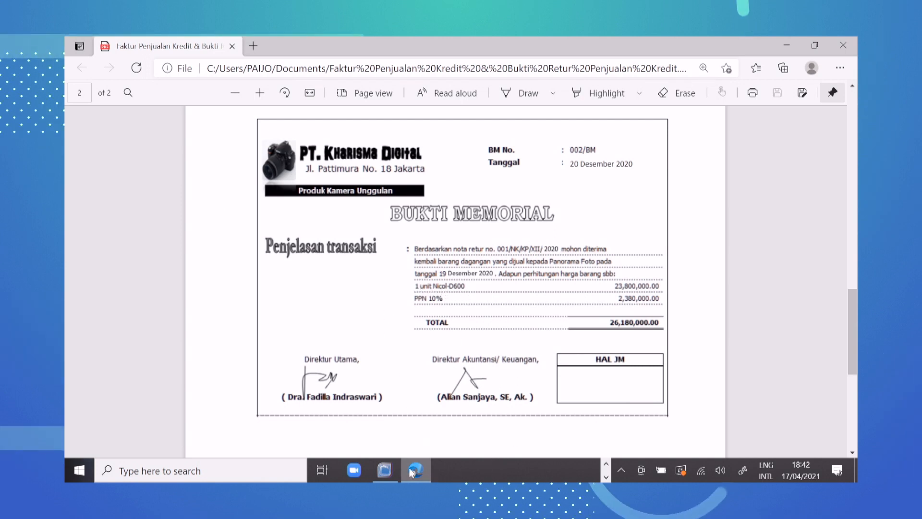
pyautogui.click(384, 471)
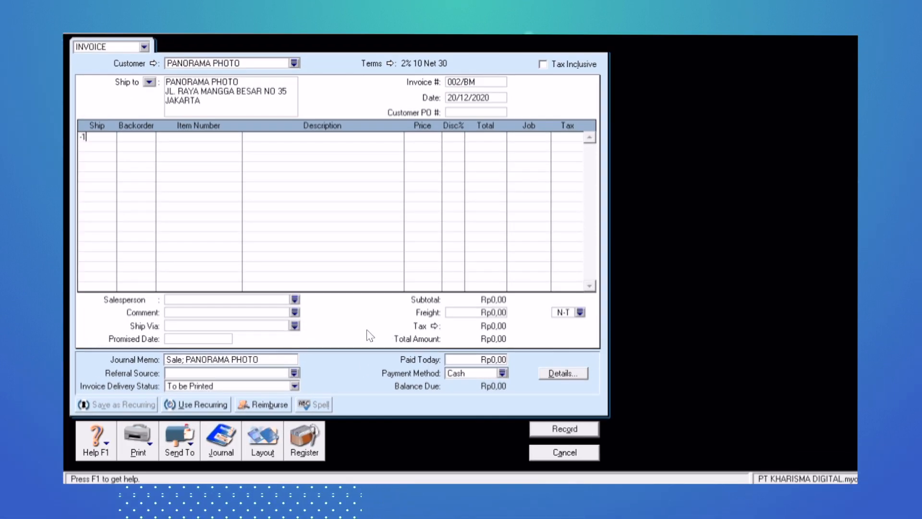
pyautogui.press('Tab')
pyautogui.press('Tab')
pyautogui.press('Return')
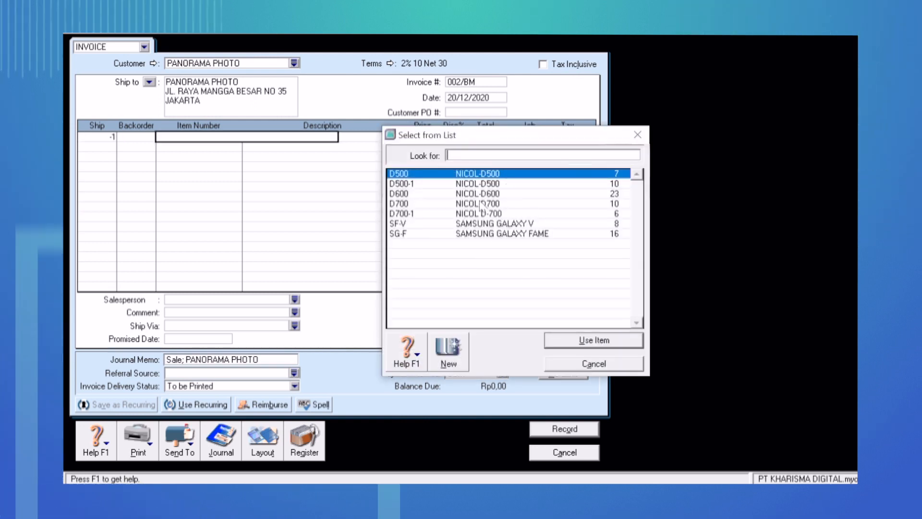
pyautogui.write('D600')
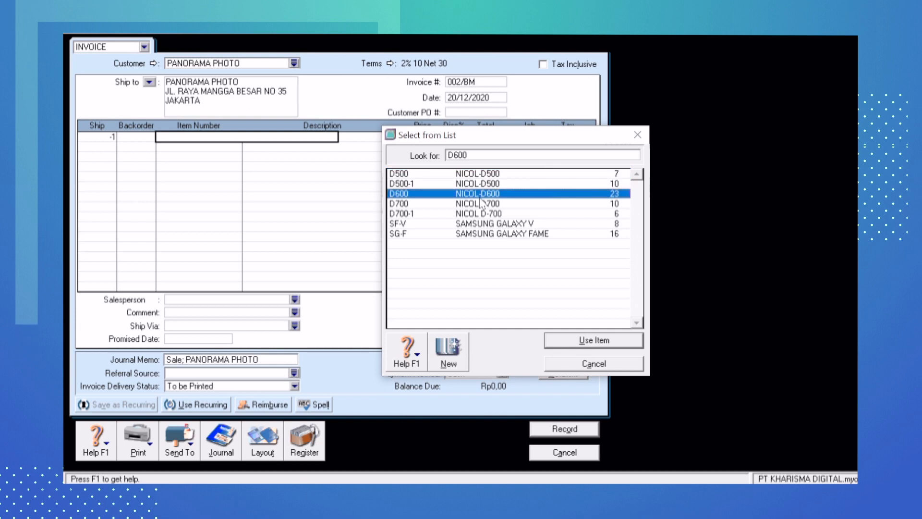
pyautogui.press('Return')
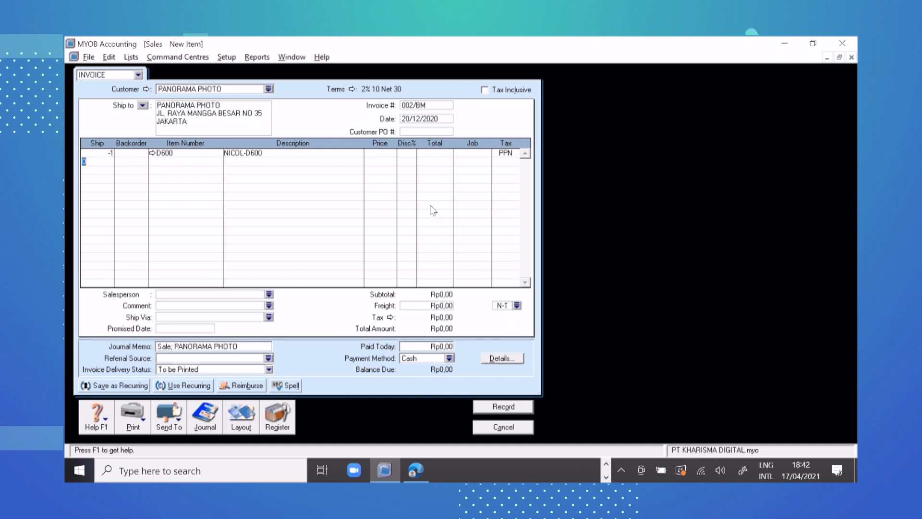
pyautogui.hotkey('ctrl', 'r')
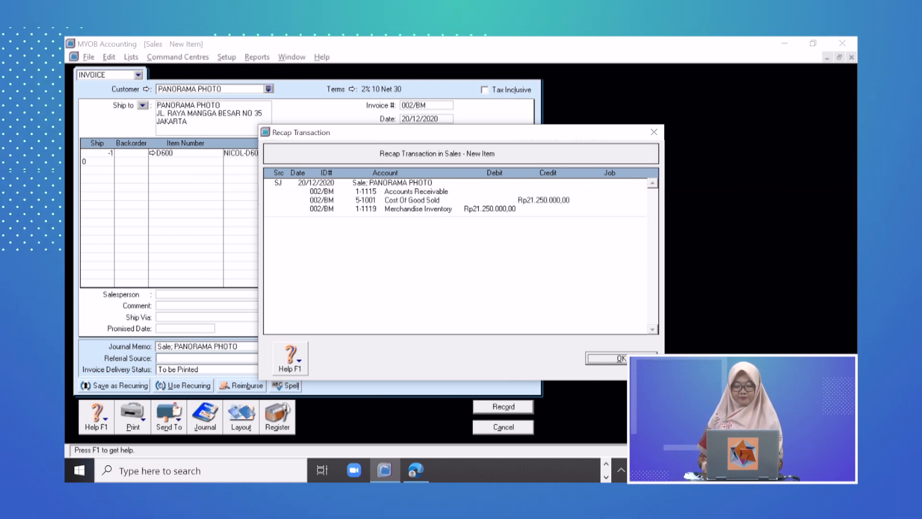
pyautogui.press('Return')
# Create a new item numbered RETUR and named RETUR PENJUALAN for the sale's second line.
pyautogui.click(160, 178)
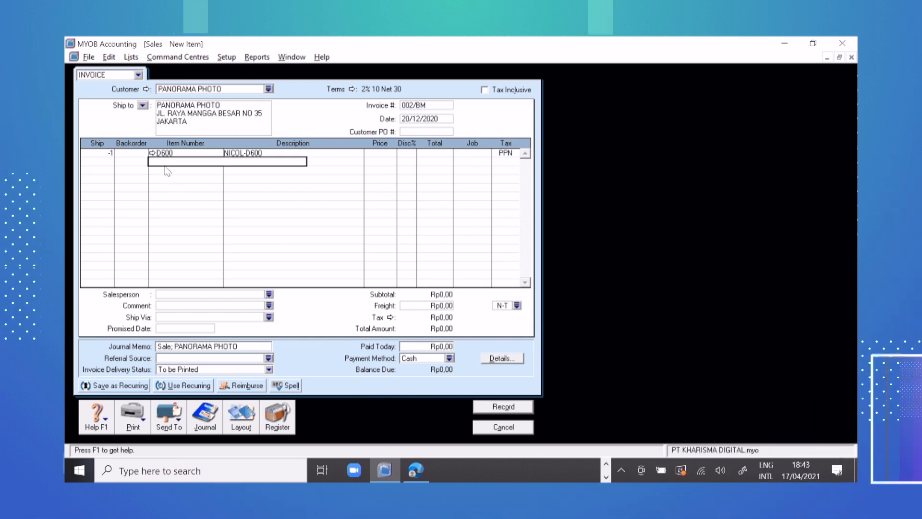
pyautogui.press('Tab')
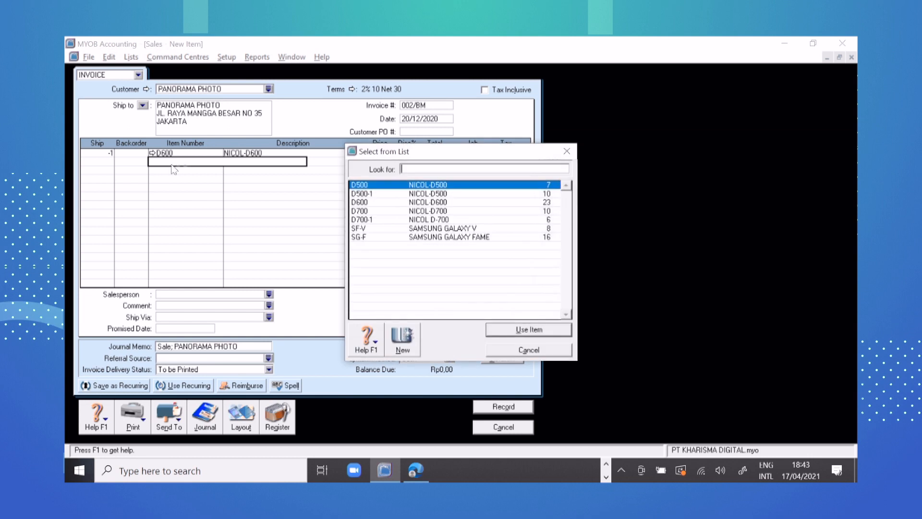
pyautogui.click(414, 337)
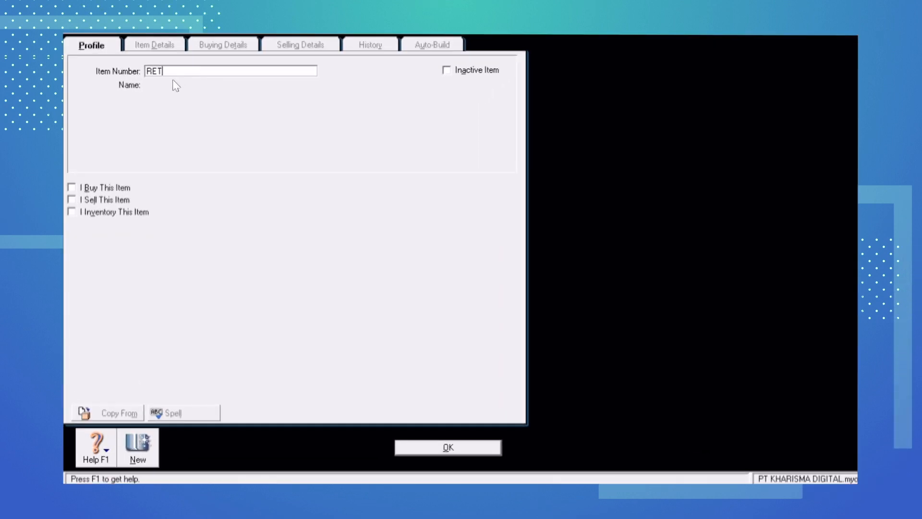
pyautogui.press('Tab')
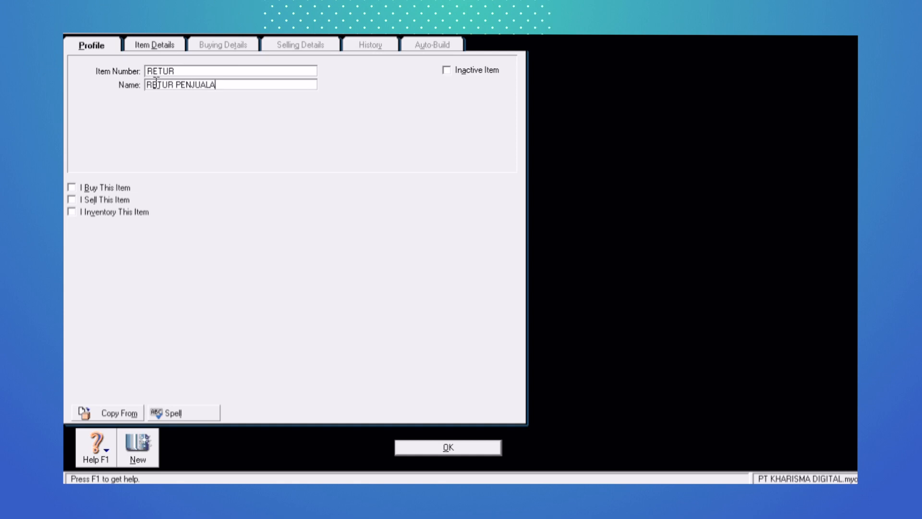
# Mark the RETUR item as sold on income account 4-3000 Sales Returns, with selling unit UNIT and tax code PPN, and save it.
pyautogui.click(71, 200)
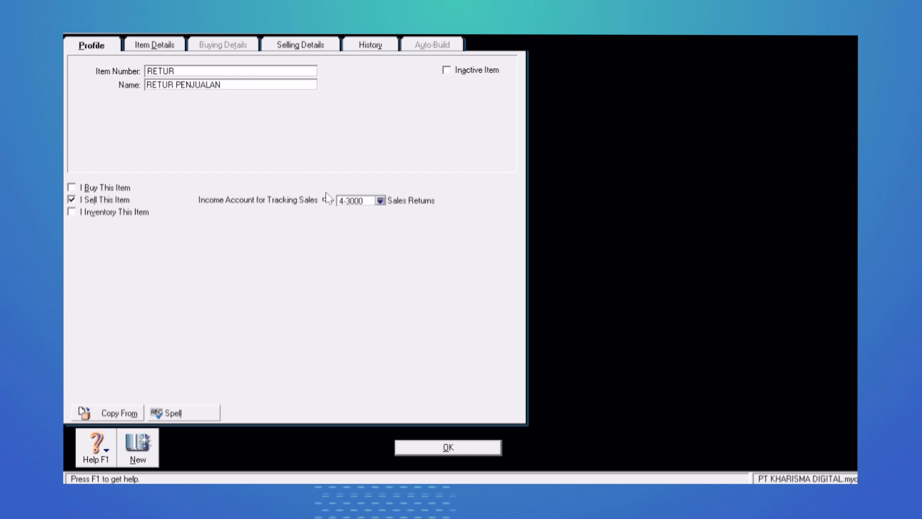
pyautogui.click(380, 201)
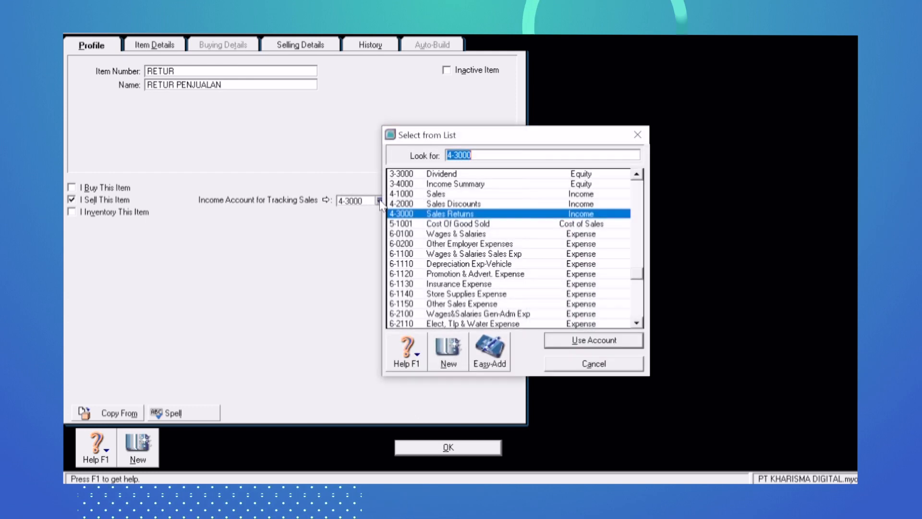
pyautogui.click(447, 196)
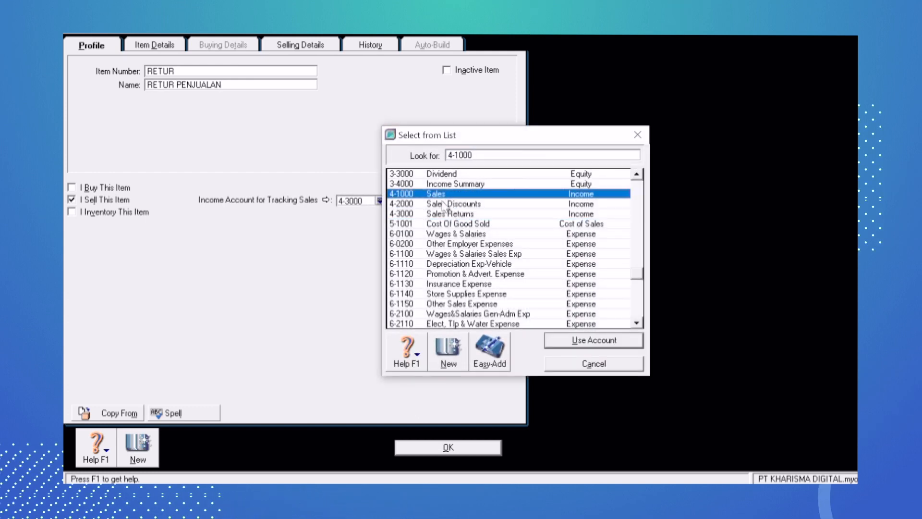
pyautogui.click(593, 340)
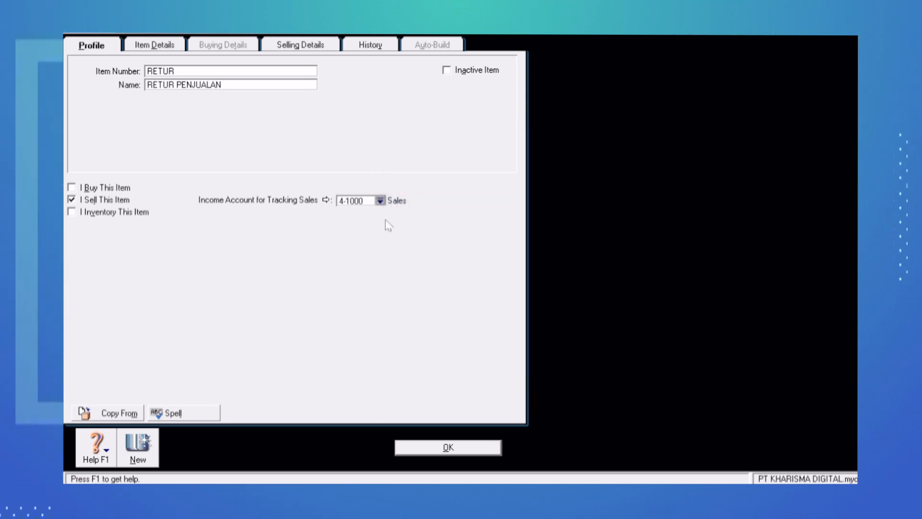
pyautogui.click(381, 201)
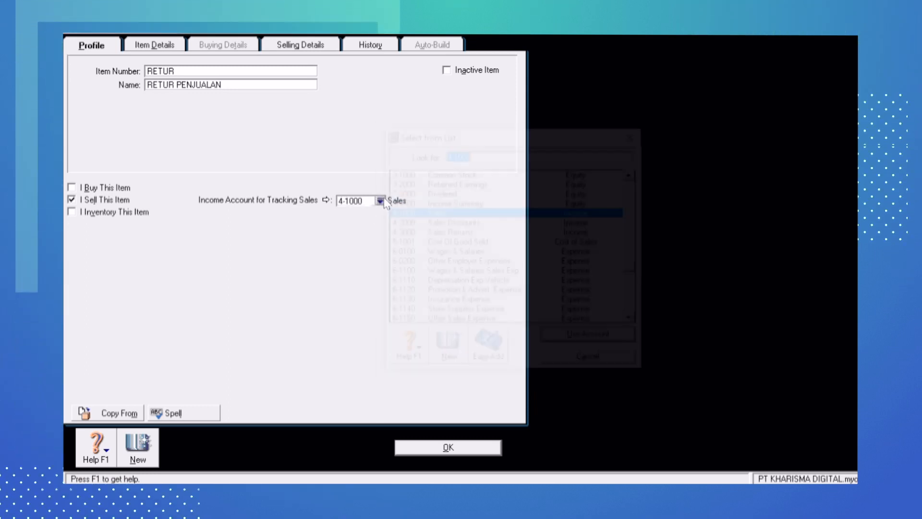
pyautogui.click(444, 243)
pyautogui.doubleClick(442, 234)
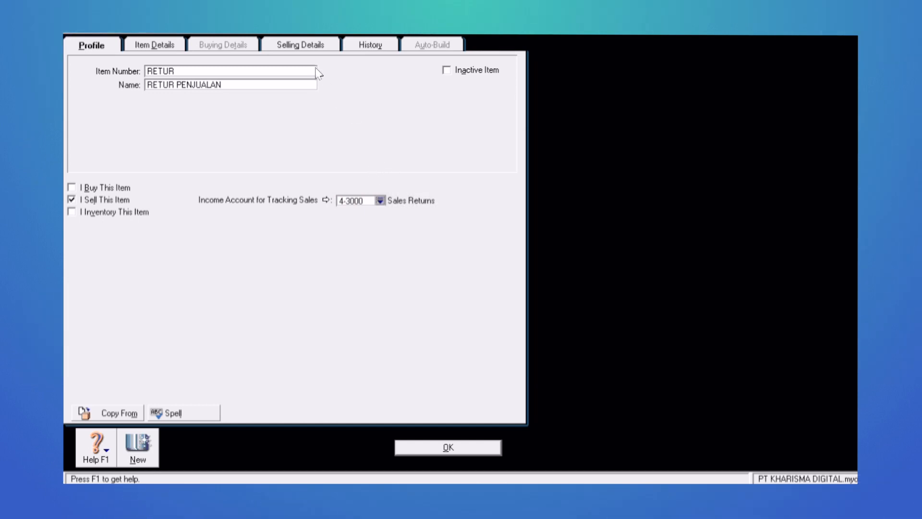
pyautogui.click(317, 50)
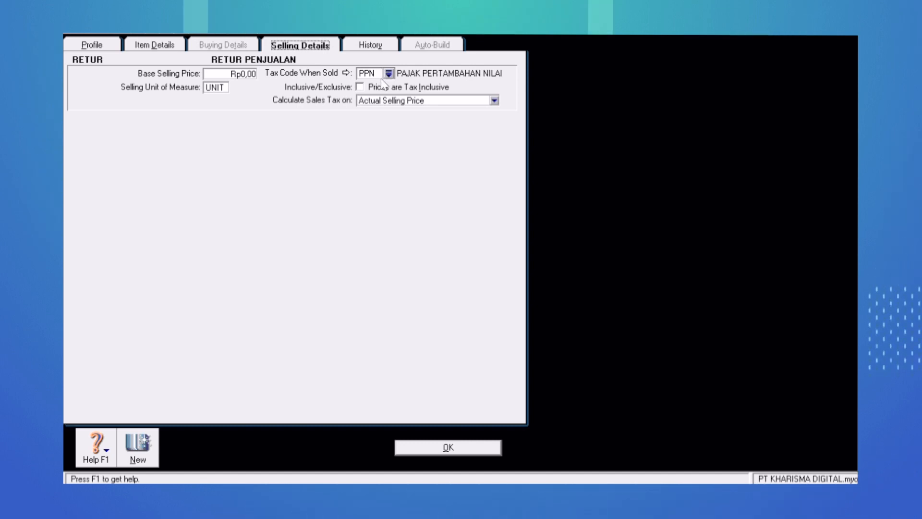
pyautogui.click(464, 451)
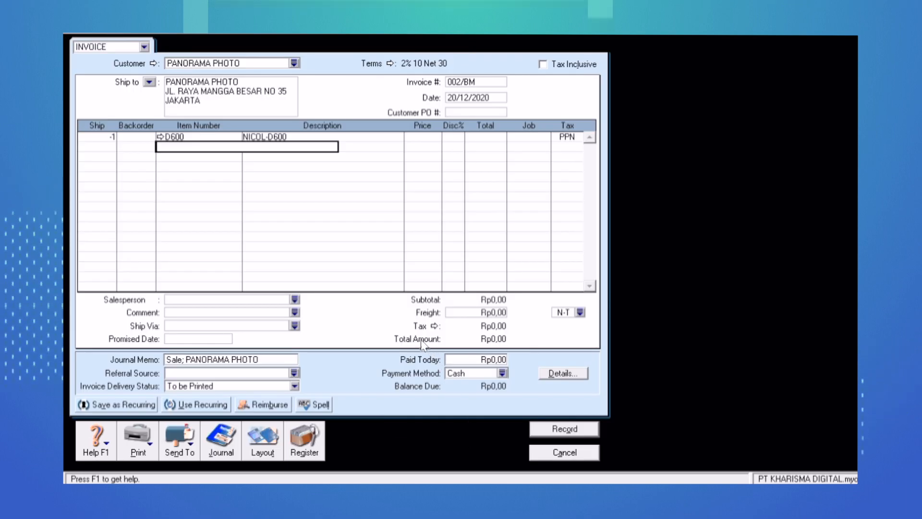
# Add the RETUR (RETUR PENJUALAN) item as the sale's second line with a total of -23800000 and no quantity.
pyautogui.press('Tab')
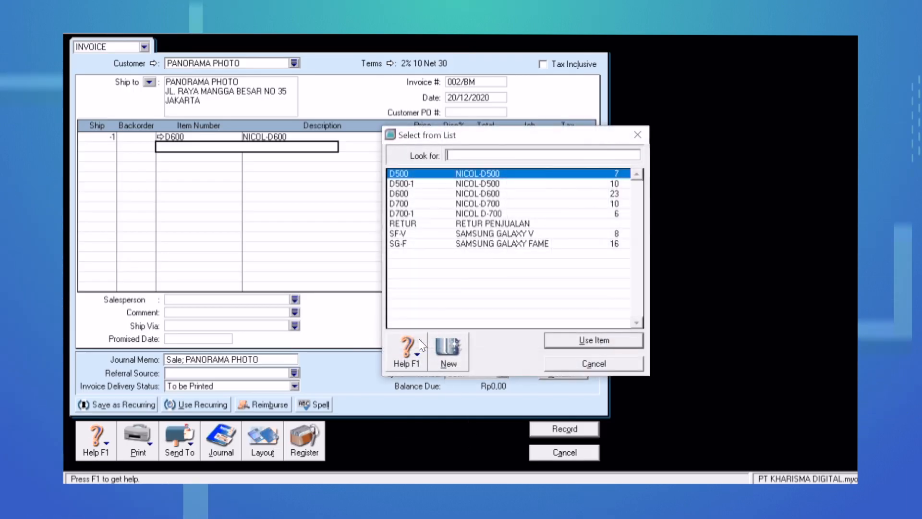
pyautogui.doubleClick(474, 223)
pyautogui.press('Tab')
pyautogui.press('Tab')
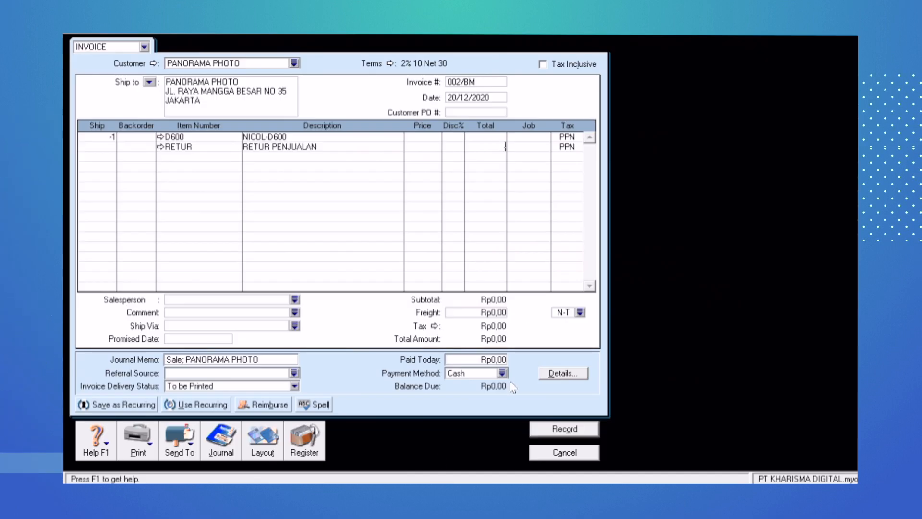
pyautogui.write('3800000')
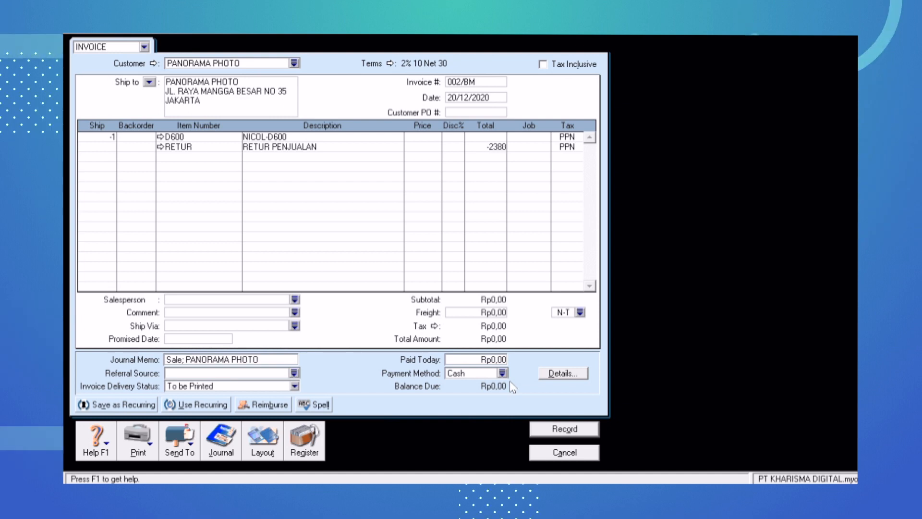
pyautogui.press('Return')
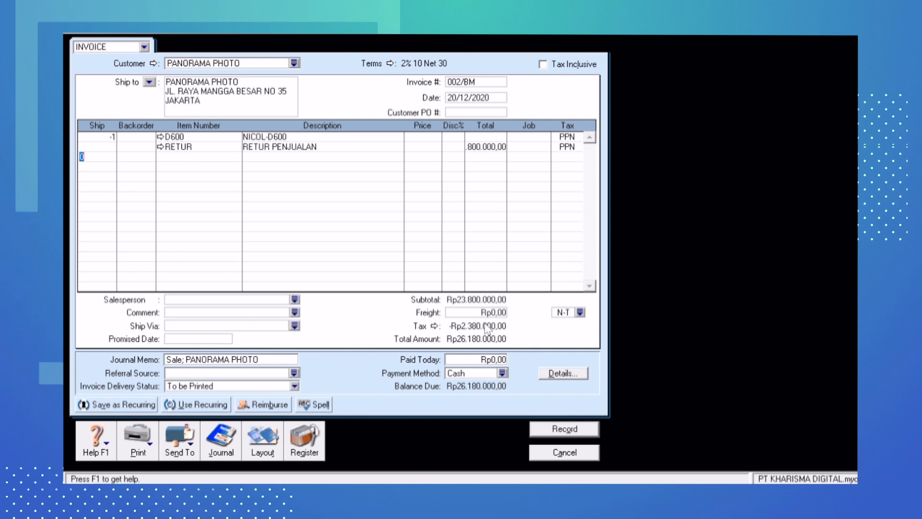
# Check the sale's amounts against the return memo and its transaction recap, and record the sale.
pyautogui.moveTo(470, 482)
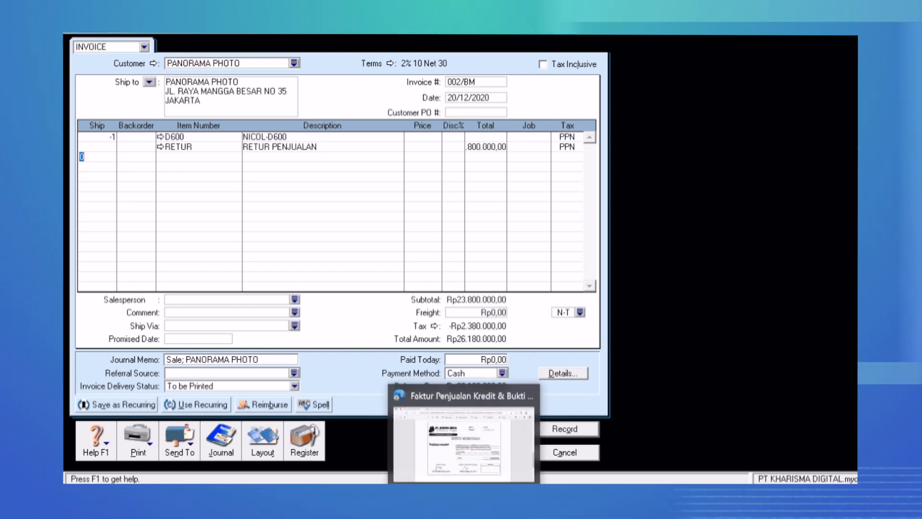
pyautogui.click(525, 473)
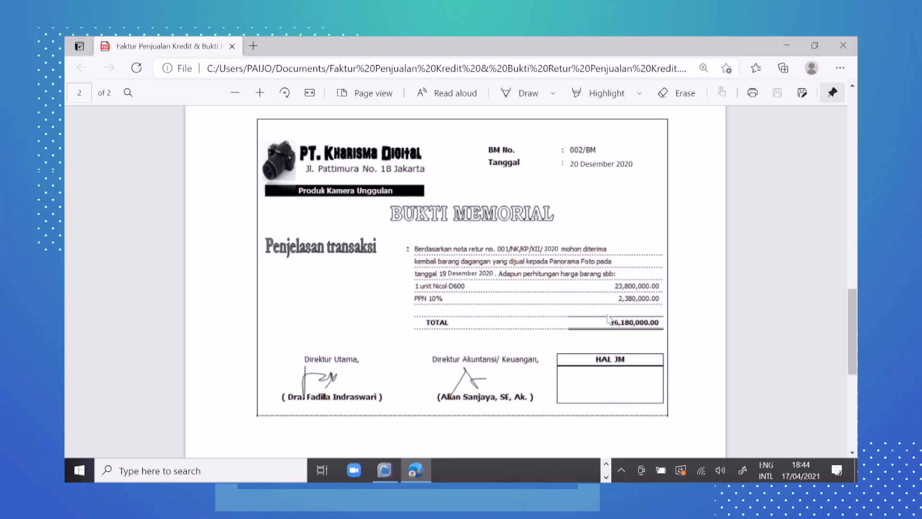
pyautogui.click(385, 470)
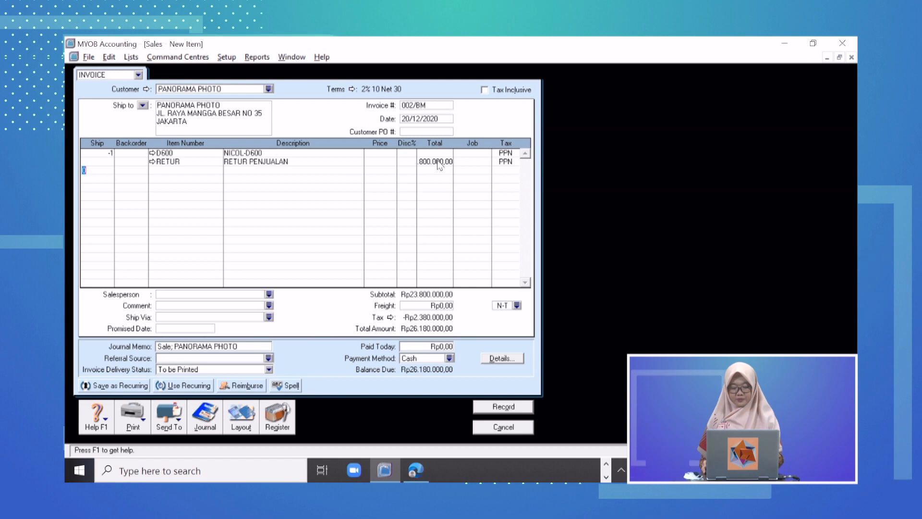
pyautogui.hotkey('ctrl', 'r')
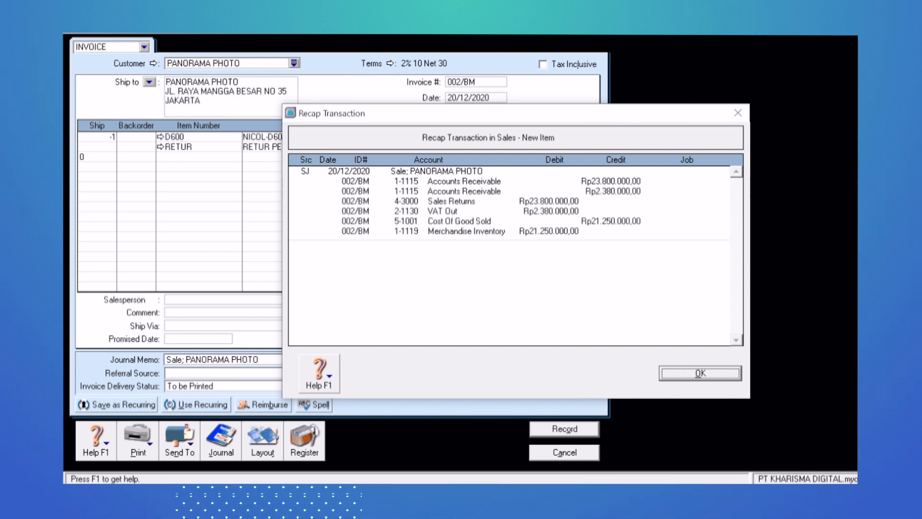
pyautogui.click(729, 378)
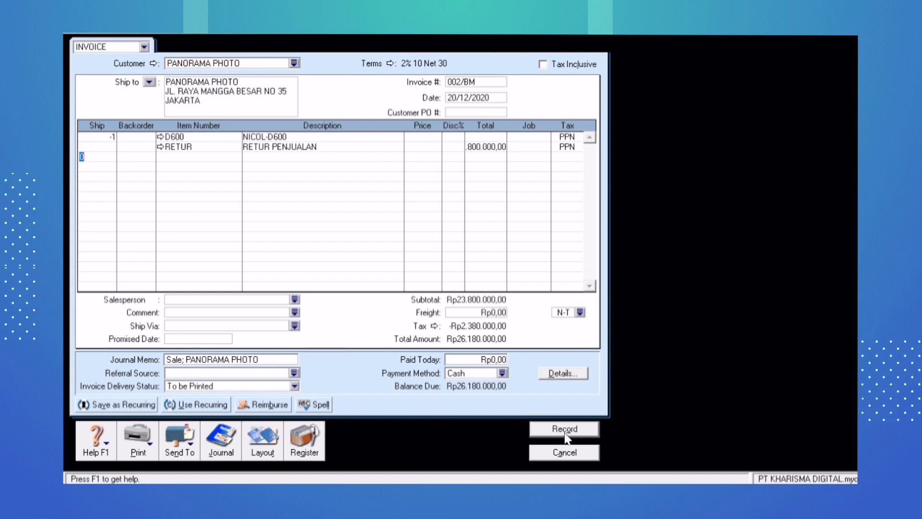
pyautogui.click(565, 432)
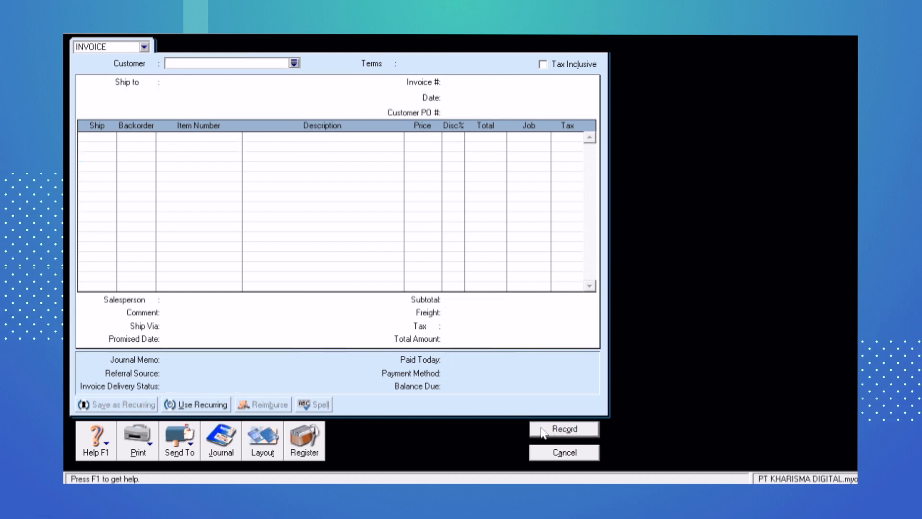
# Open PANORAMA PHOTO's 002/BM return credit for applying to a sale, and set the settlement's ID number to 002/BM.
pyautogui.click(315, 434)
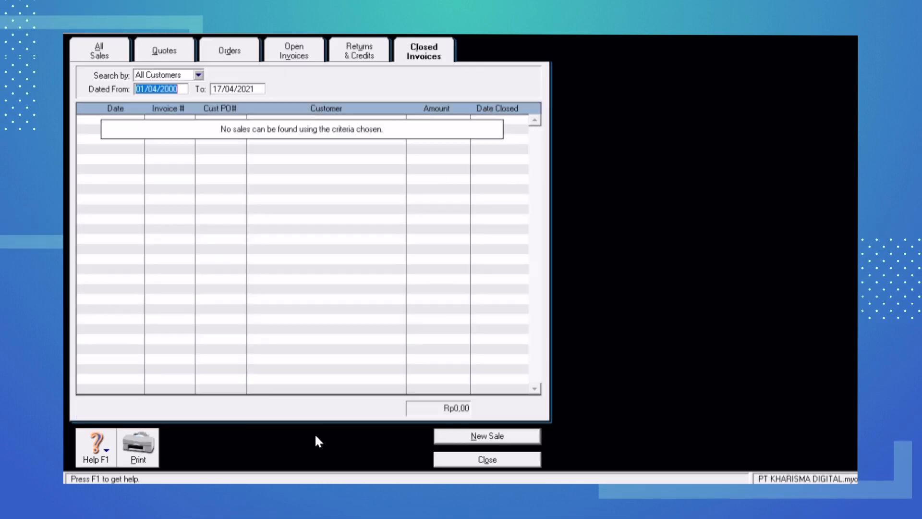
pyautogui.click(369, 56)
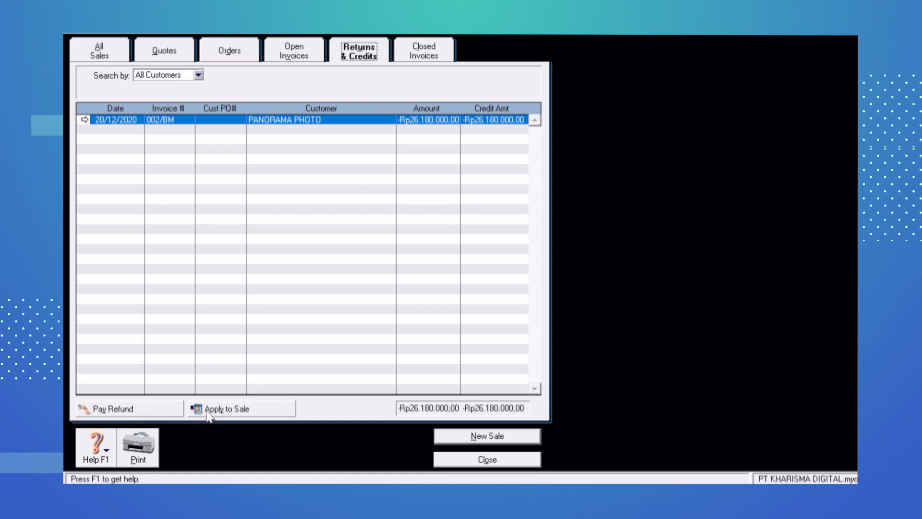
pyautogui.click(267, 412)
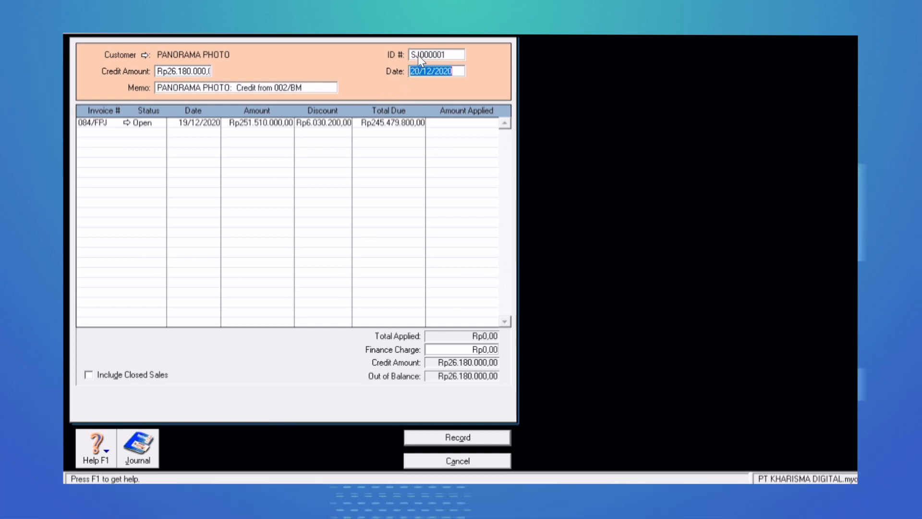
pyautogui.hotkey('alt', 'Tab')
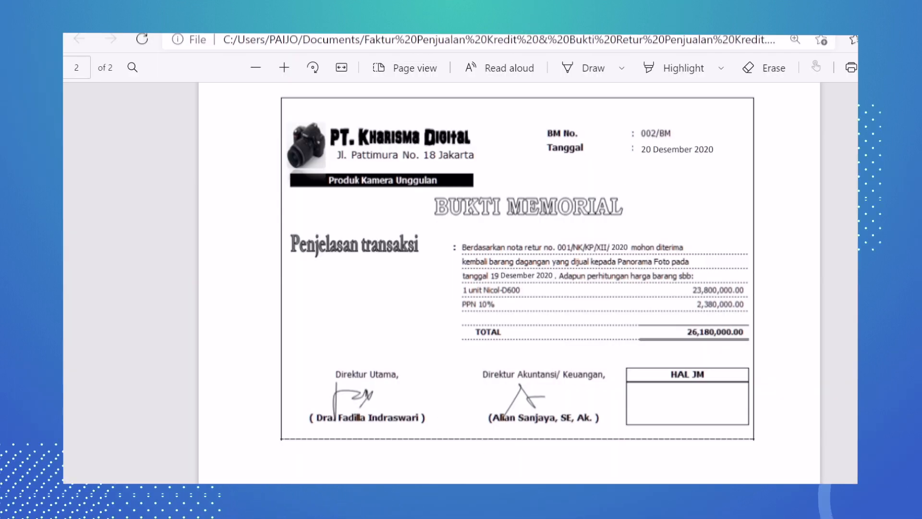
pyautogui.hotkey('alt', 'Tab')
pyautogui.write('002')
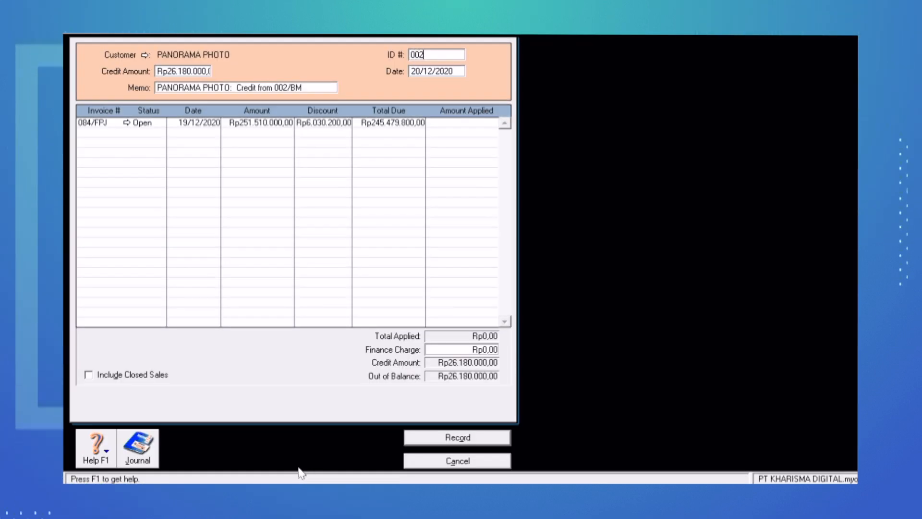
pyautogui.write('/BM')
pyautogui.press('Tab')
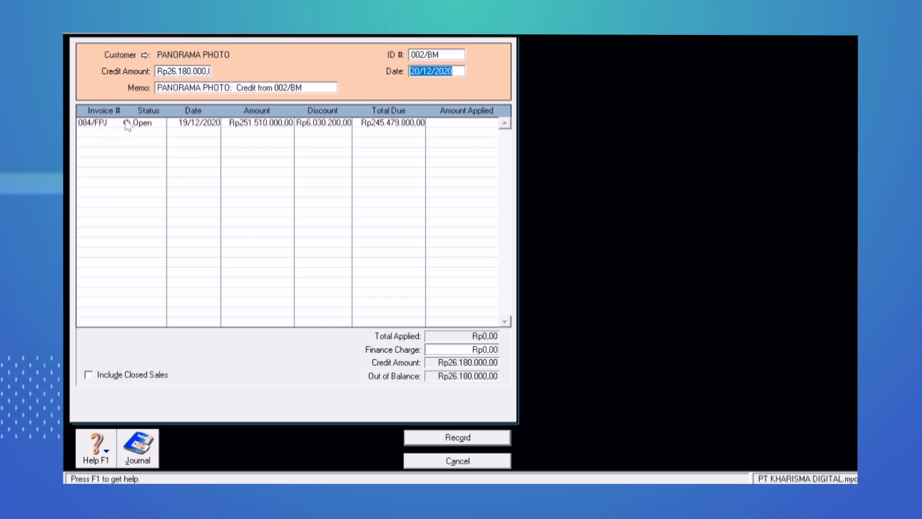
# Apply the Rp26.180.000,00 credit to open invoice 084/FPJ, check the transaction recap, and record the settlement.
pyautogui.click(457, 123)
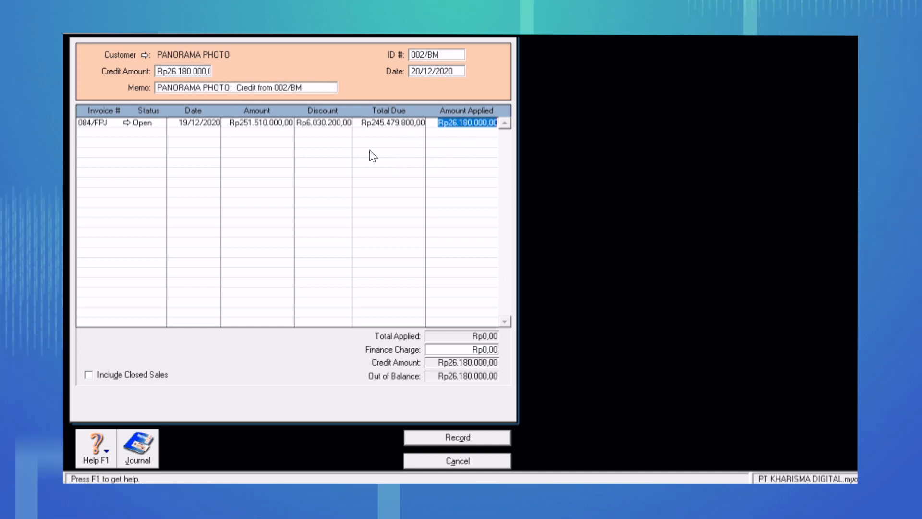
pyautogui.press('Tab')
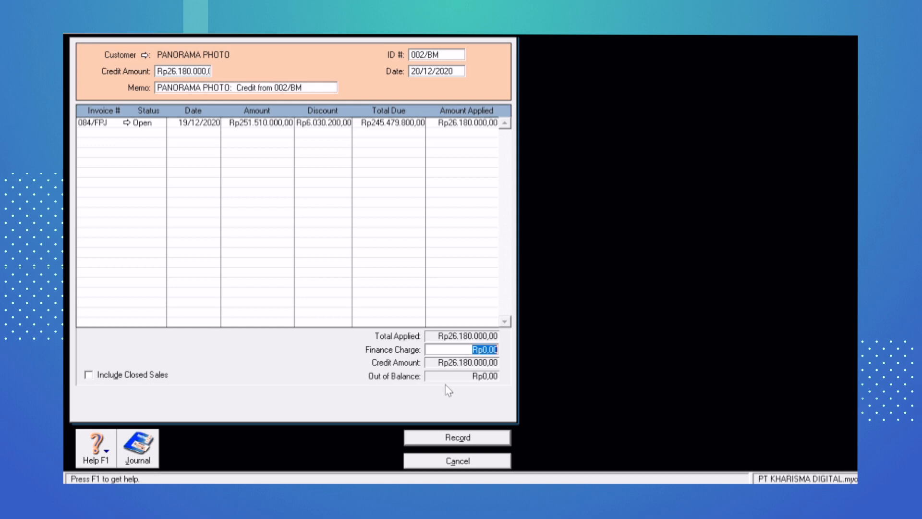
pyautogui.hotkey('ctrl', 'r')
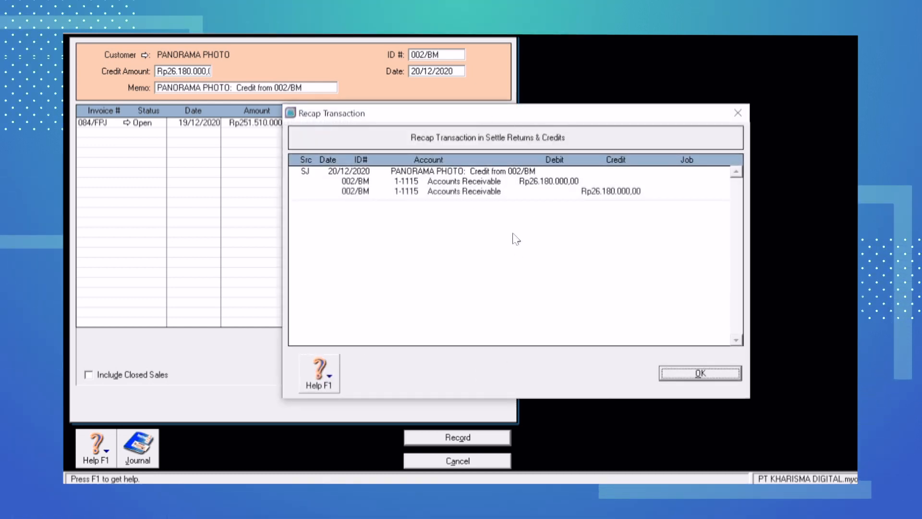
pyautogui.click(711, 374)
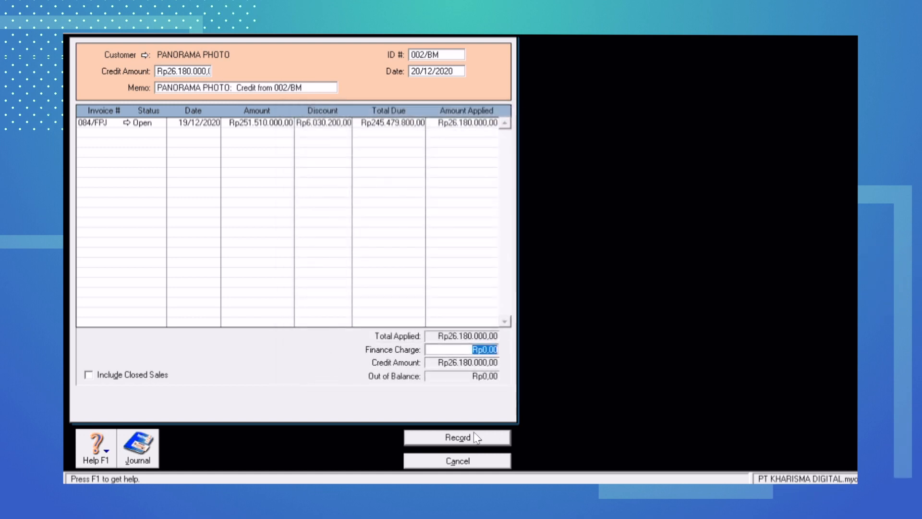
pyautogui.click(476, 437)
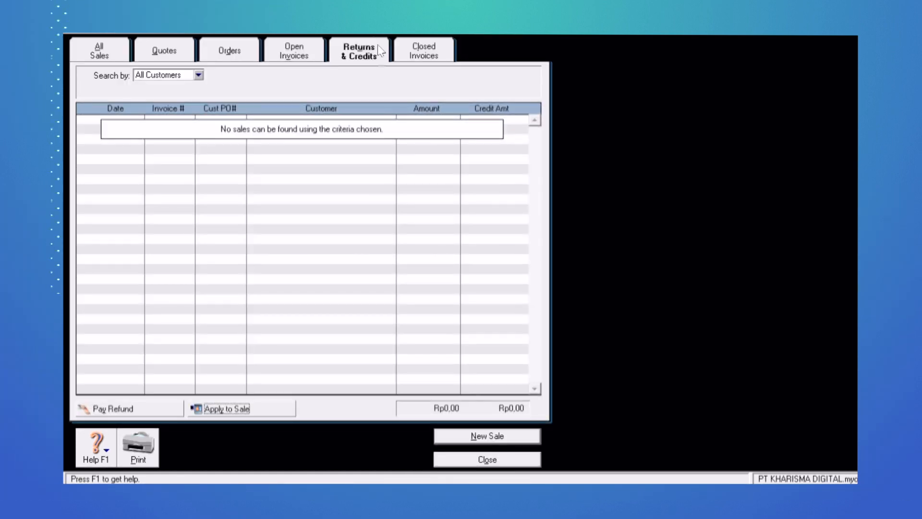
# Examine the closed invoices and the transaction journal, first the sales entries and the complete list of entries.
pyautogui.click(423, 57)
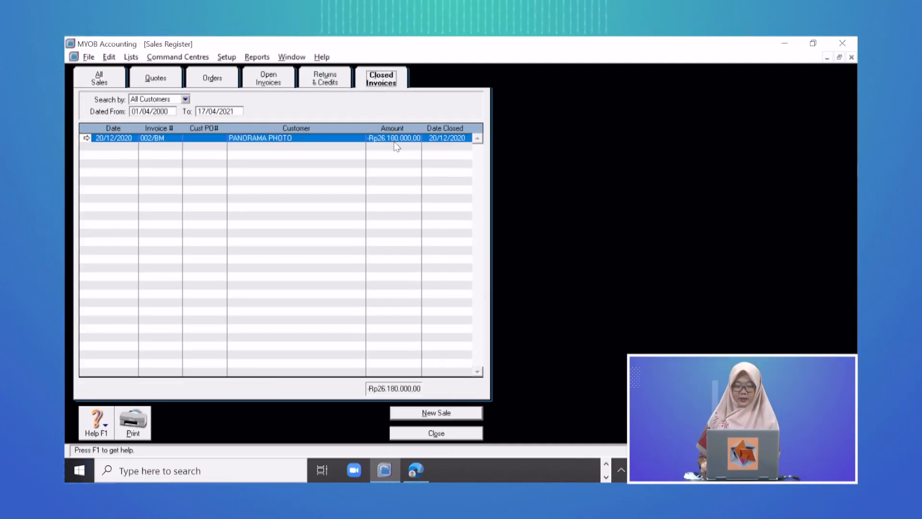
pyautogui.click(436, 413)
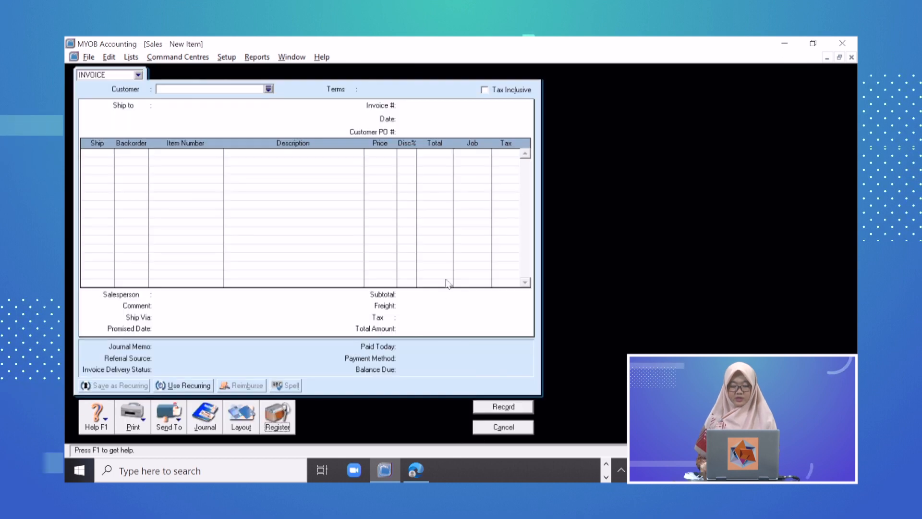
pyautogui.click(518, 430)
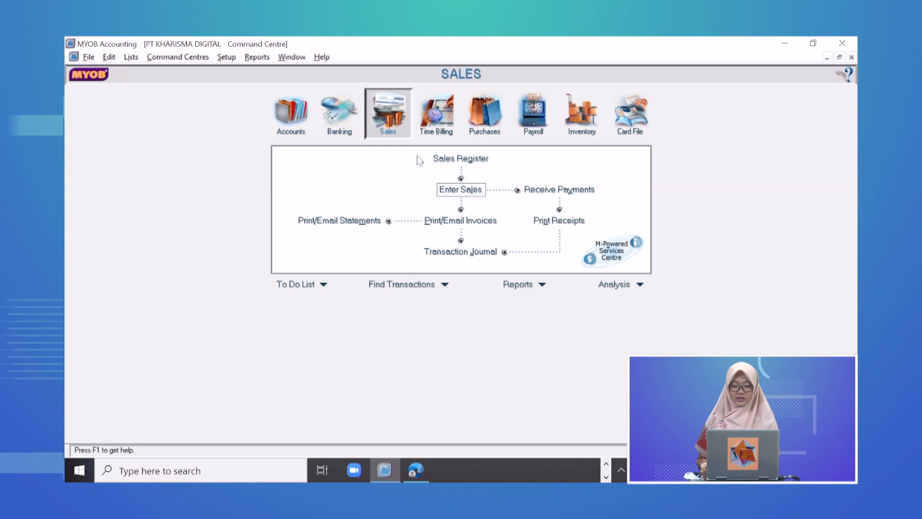
pyautogui.click(456, 253)
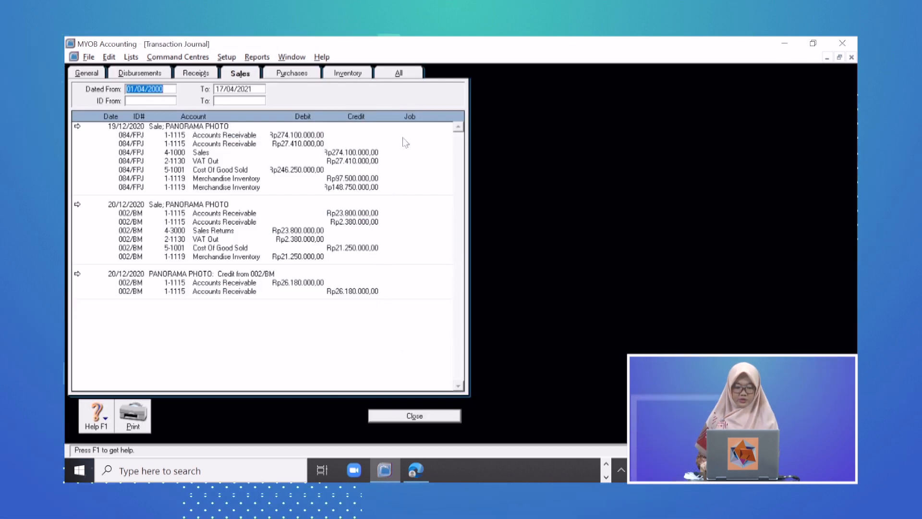
pyautogui.click(405, 74)
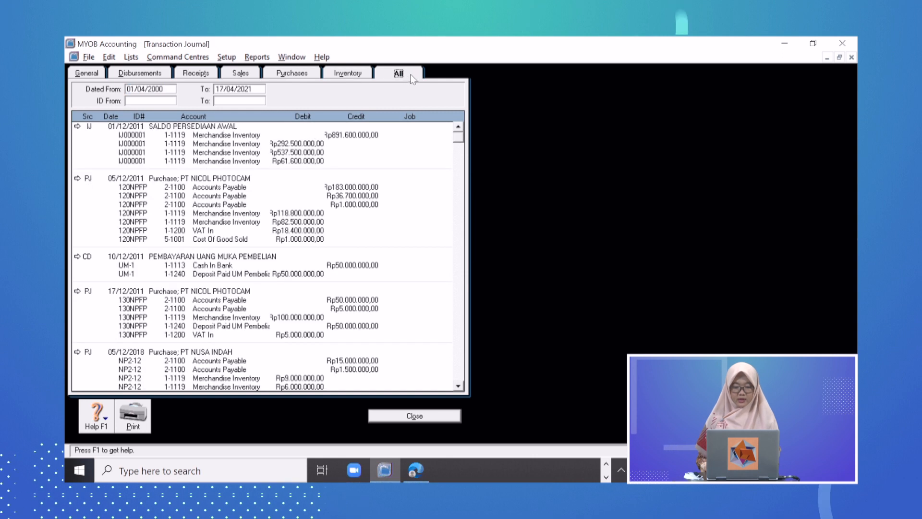
pyautogui.scroll(-3, 388, 186)
pyautogui.scroll(-10, 389, 186)
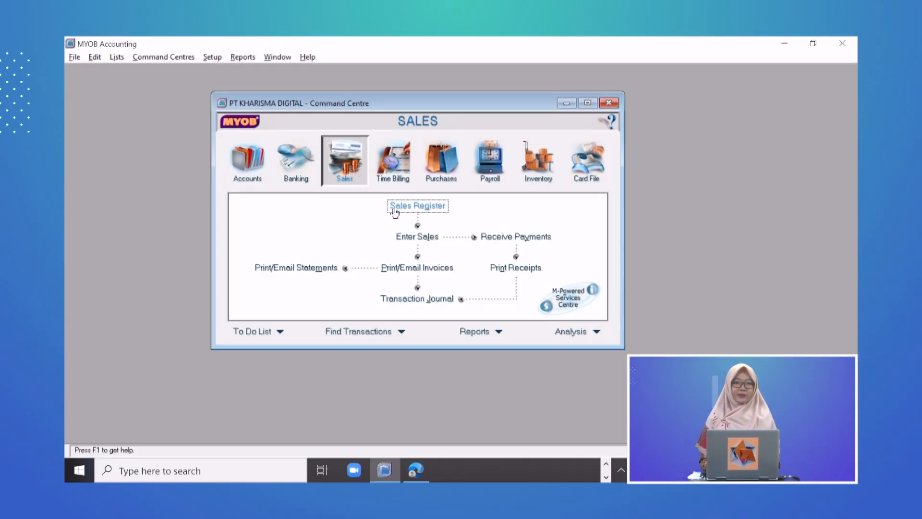
# Open item D600 from a new 002/BM sale and choose 4-3000 Sales Returns as its income account.
pyautogui.click(419, 239)
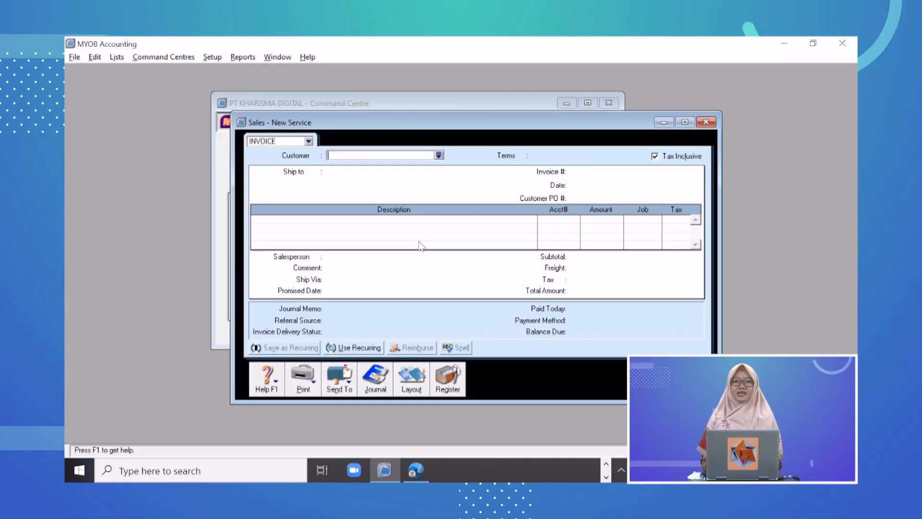
pyautogui.moveTo(481, 128); pyautogui.dragTo(441, 106)
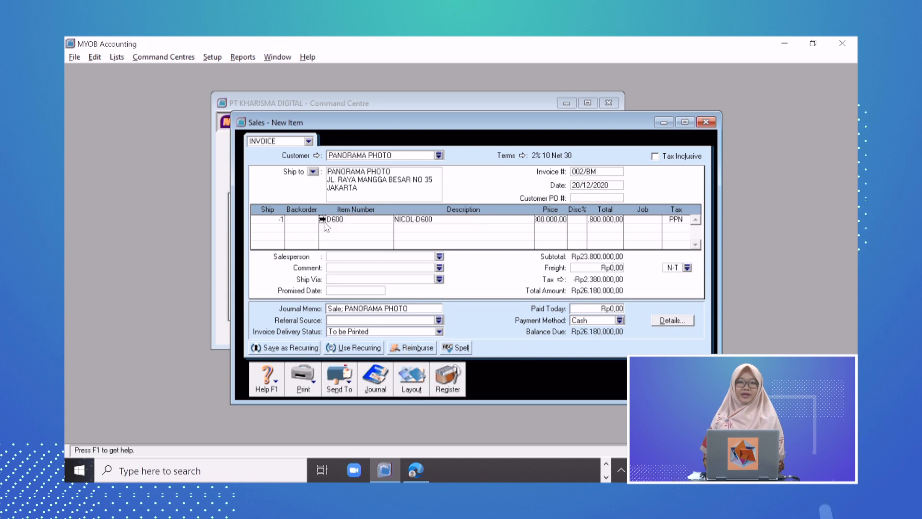
pyautogui.click(322, 219)
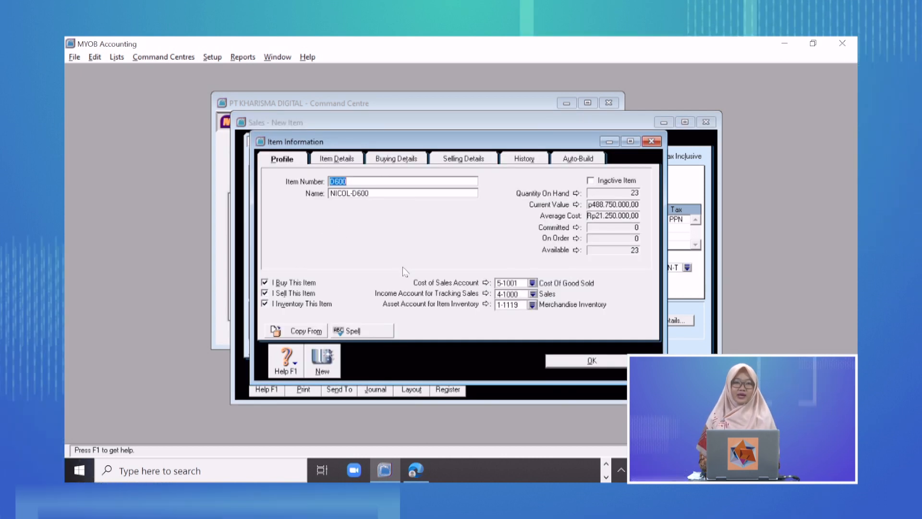
pyautogui.click(533, 295)
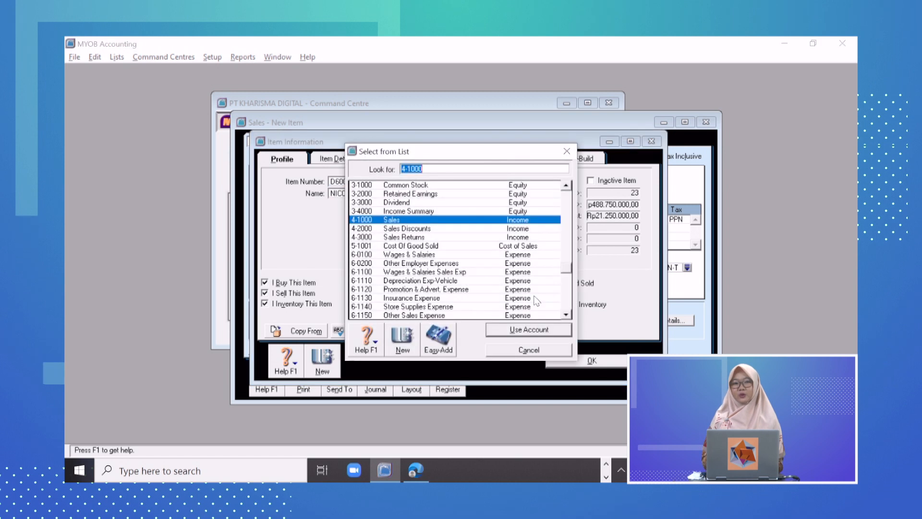
pyautogui.doubleClick(384, 236)
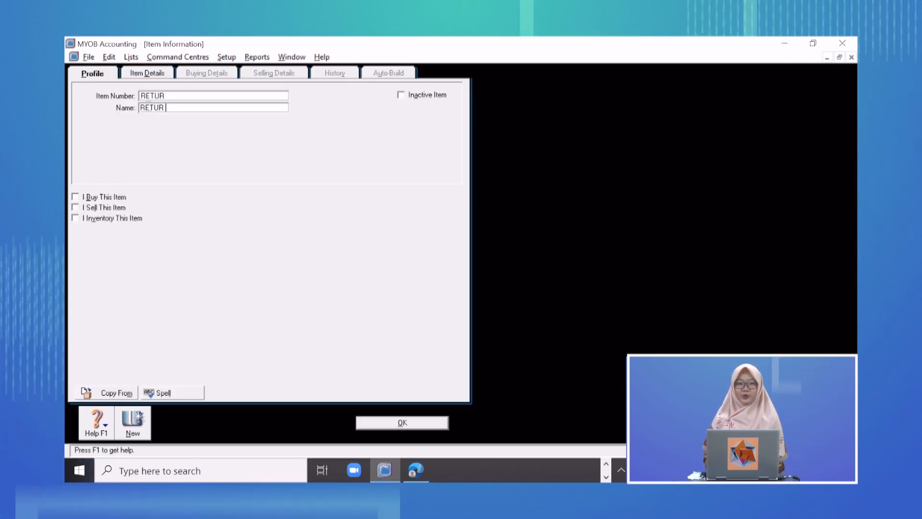
# Complete the RETUR item's name as RETUR PENJUALAN.
pyautogui.write('PEN')
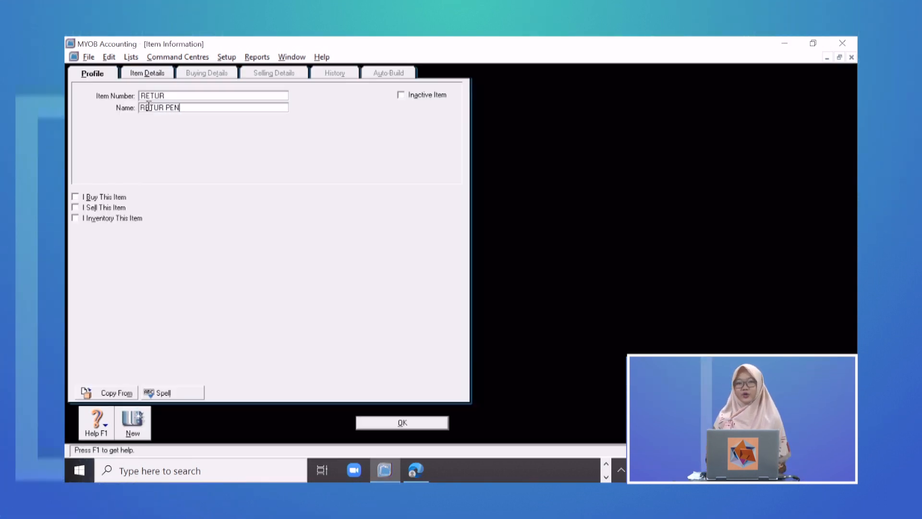
pyautogui.write('JUALAN')
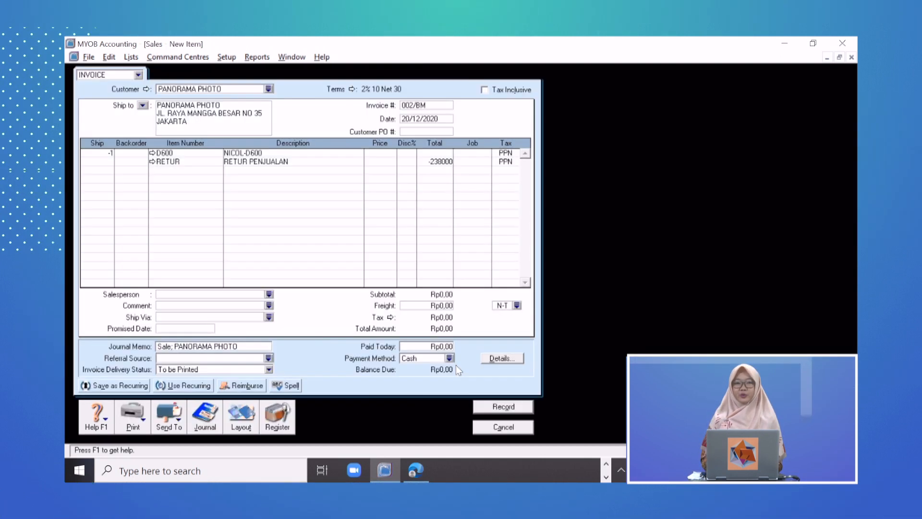
# Enter -23800000 as the RETUR line's total on sale 002/BM, and list the returns and credits in the sales register.
pyautogui.write('00000')
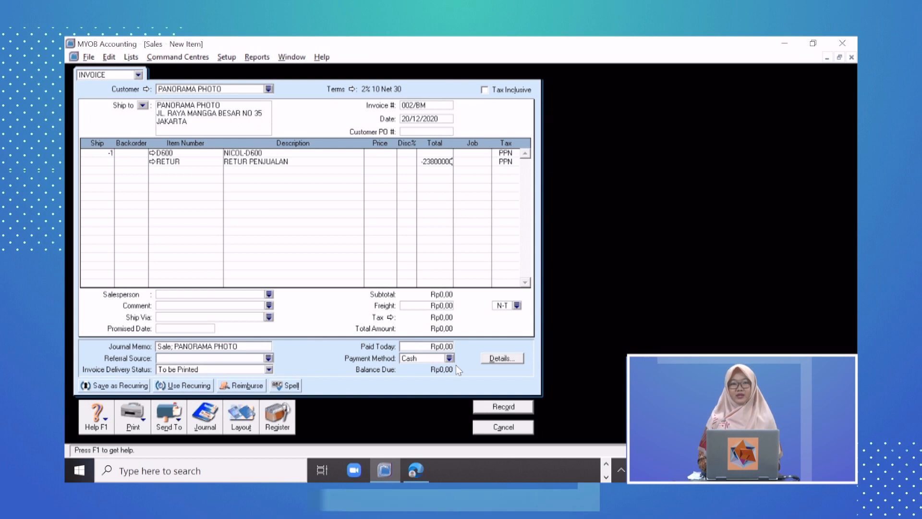
pyautogui.press('Tab')
pyautogui.press('Tab')
pyautogui.press('Tab')
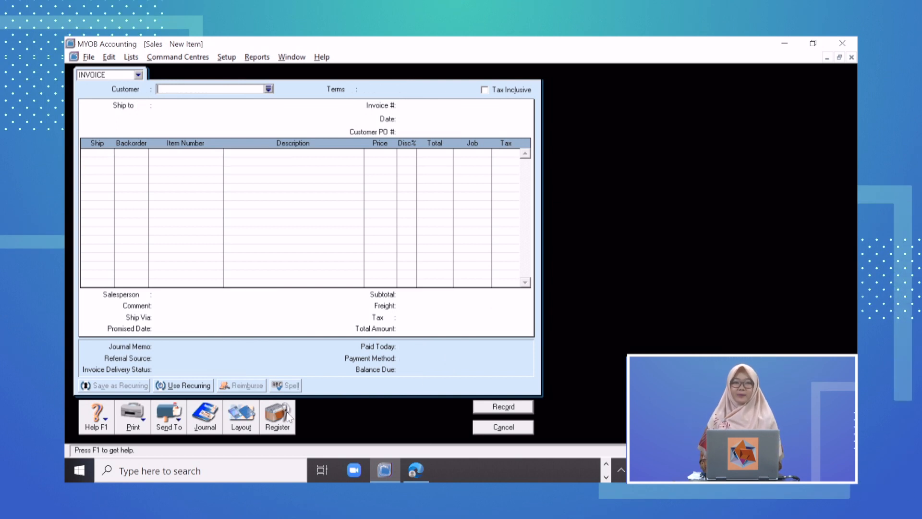
pyautogui.click(288, 417)
pyautogui.click(334, 85)
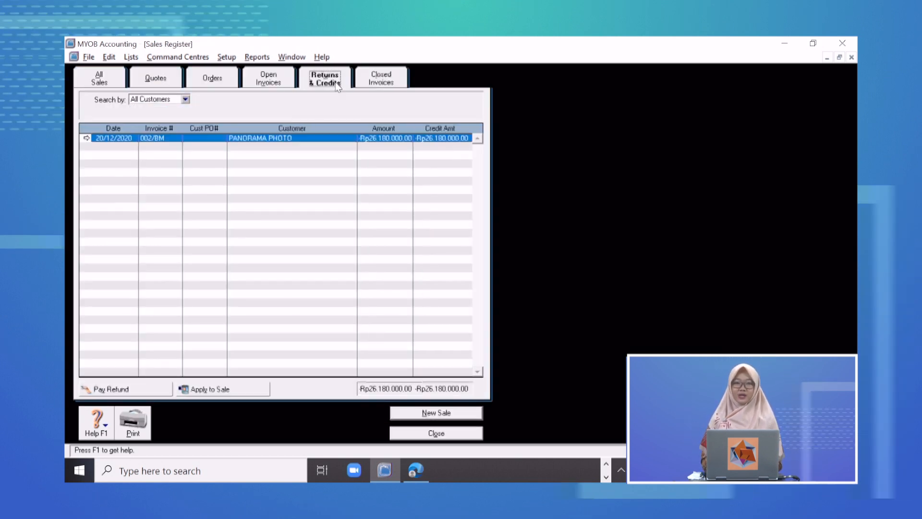